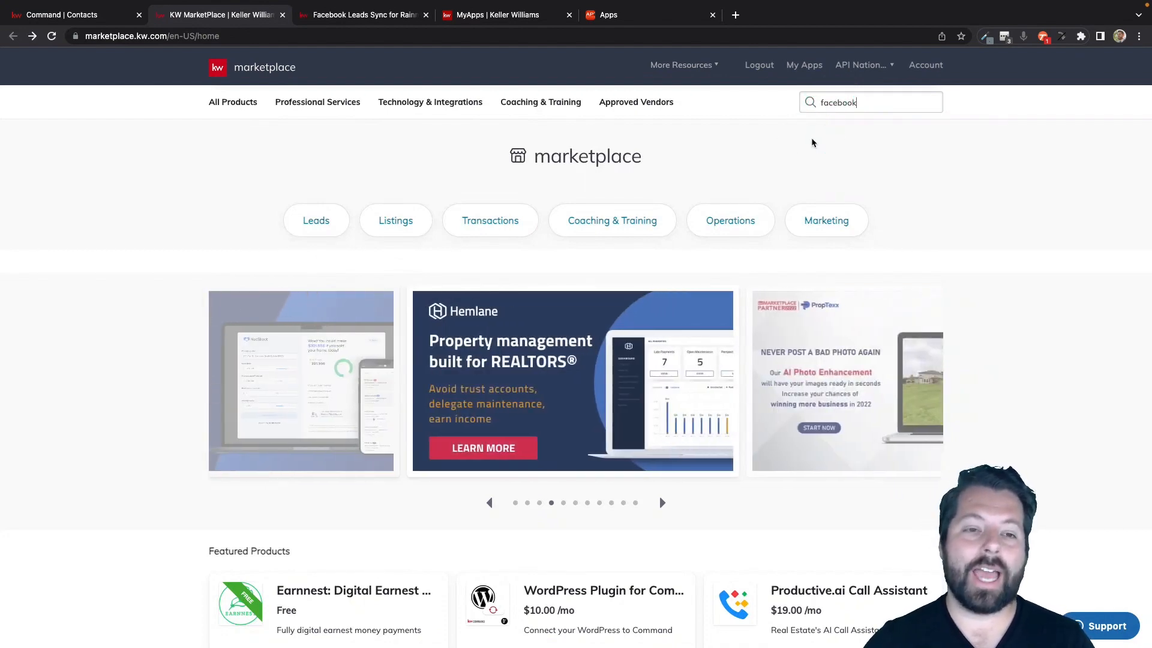
# Open the Facebook Leads Sync for Rainmaker / Teams to KW Command app from the My Apps list in KW Marketplace.
pyautogui.hotkey('ctrl', 'Tab')
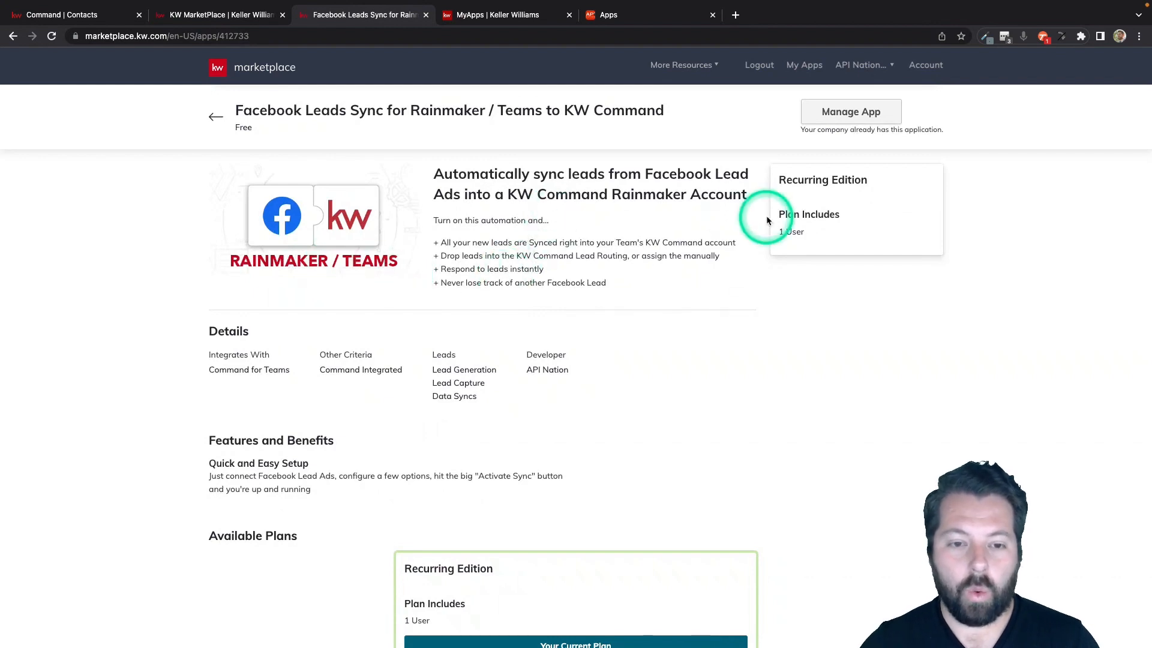
pyautogui.click(857, 115)
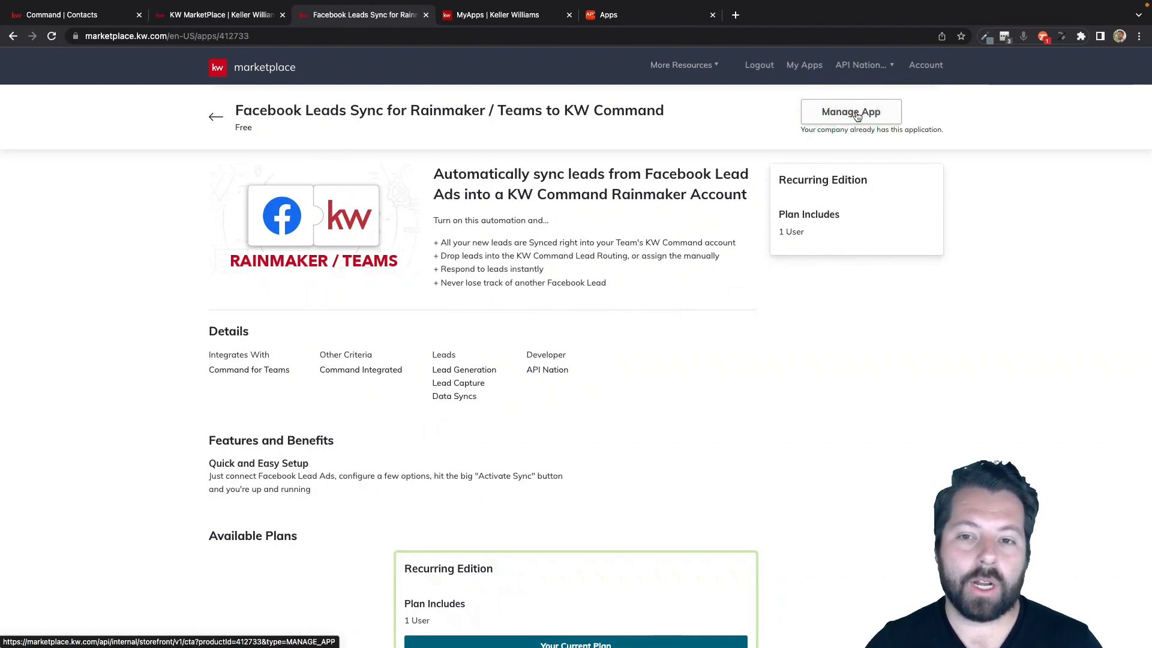
pyautogui.click(814, 69)
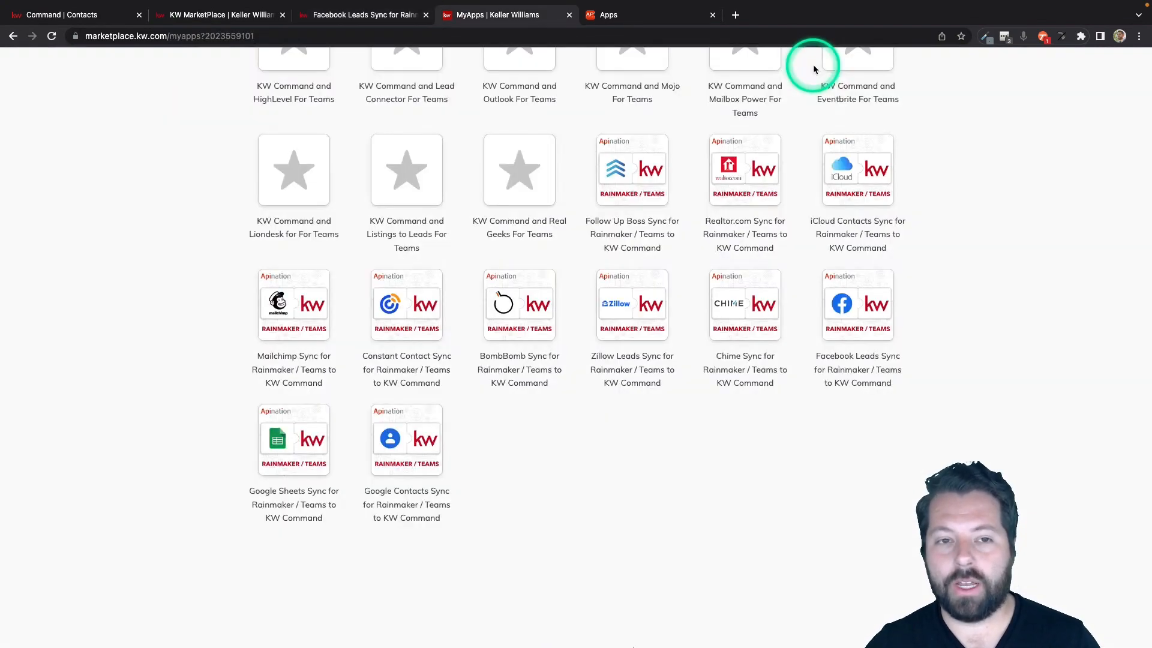
pyautogui.scroll(-2, 720, 117)
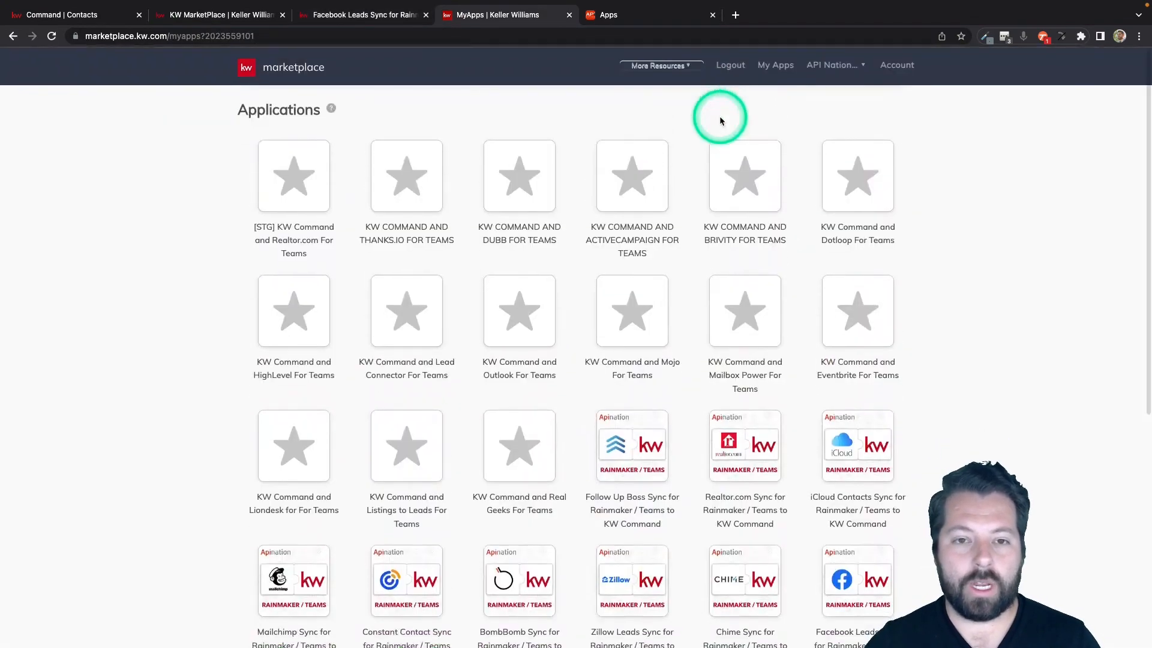
pyautogui.scroll(-4, 720, 120)
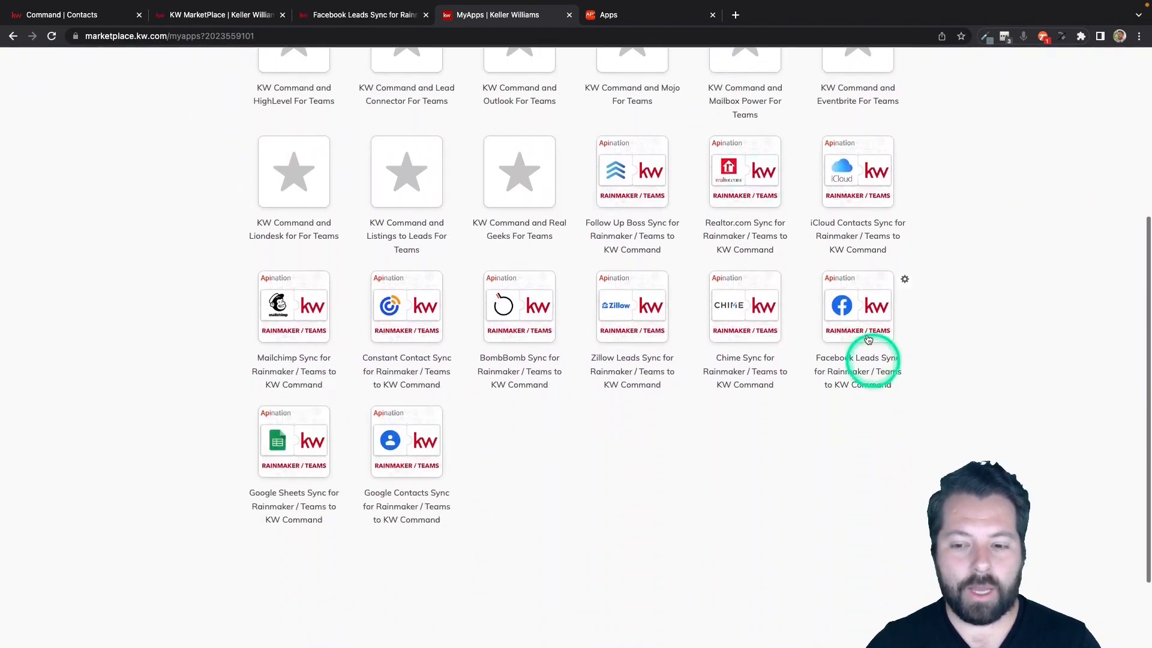
pyautogui.click(855, 307)
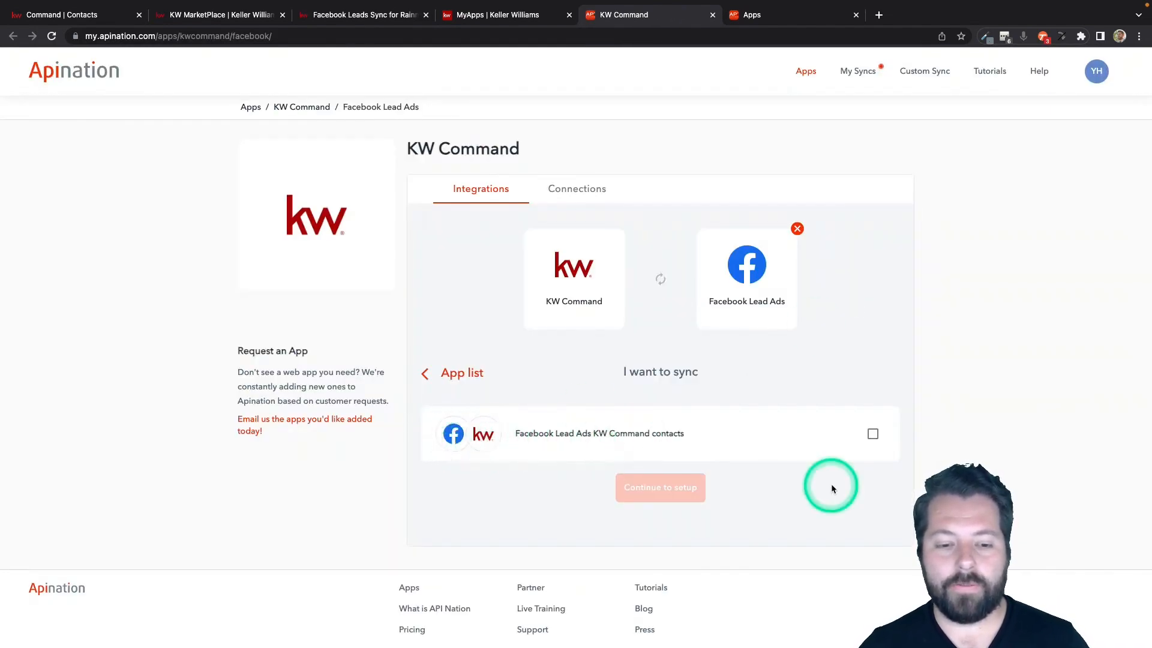
# Set up the Facebook Lead Ads KW Command contacts sync with the API Nation Prod team account for KW Command.
pyautogui.click(873, 433)
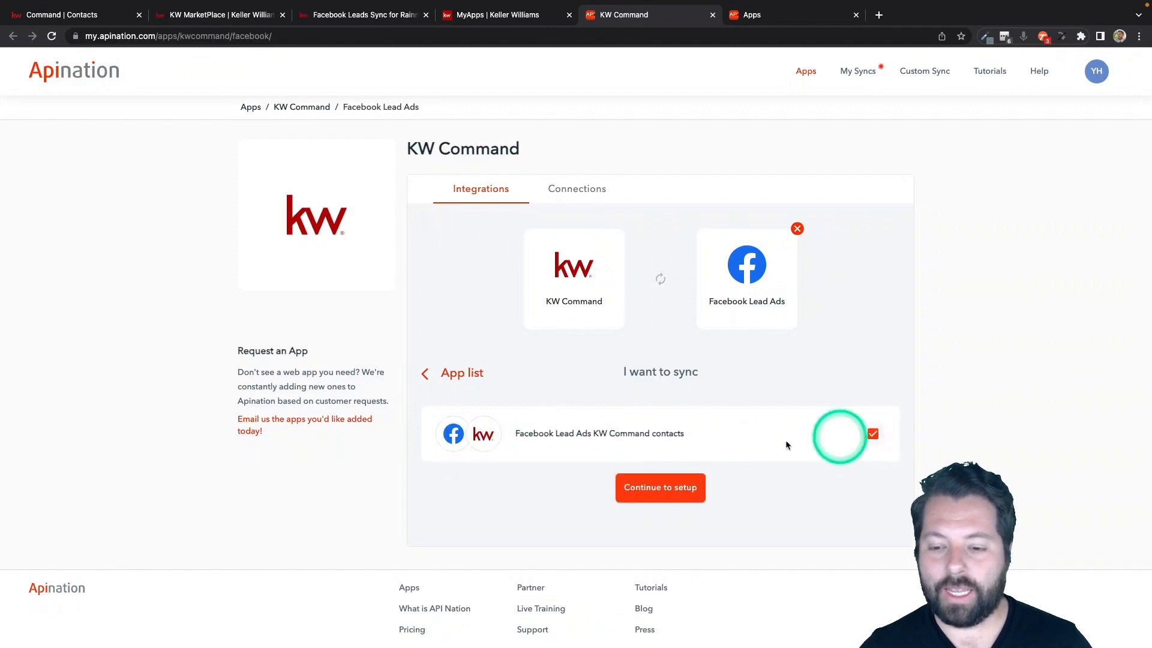
pyautogui.click(667, 488)
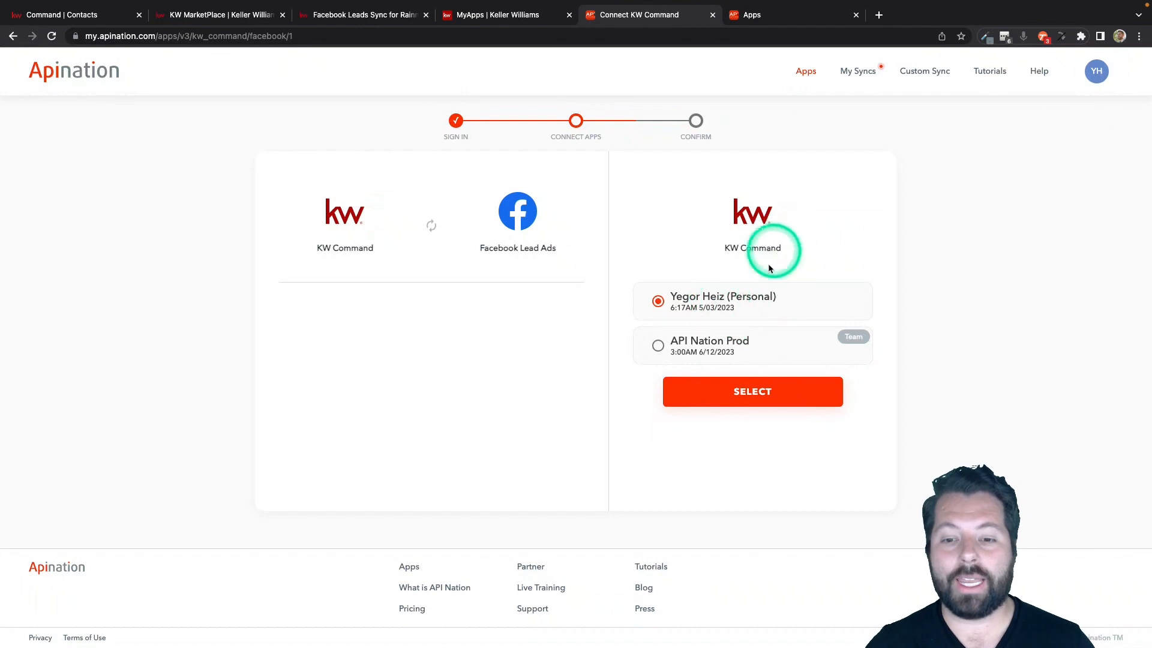
pyautogui.click(714, 342)
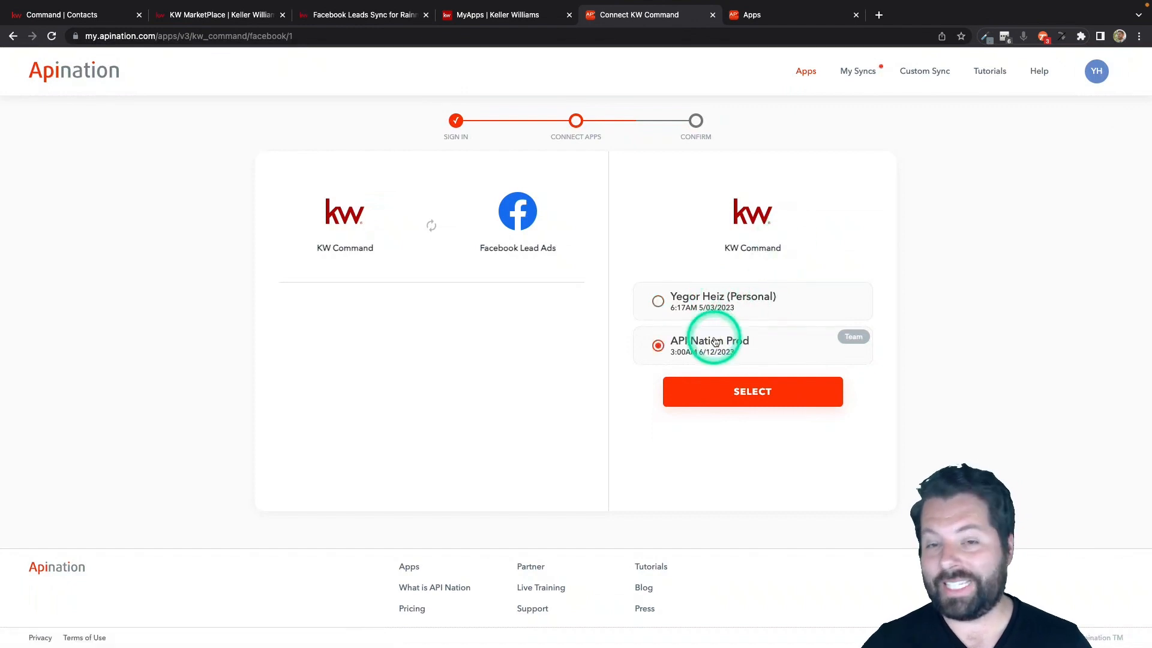
pyautogui.click(752, 396)
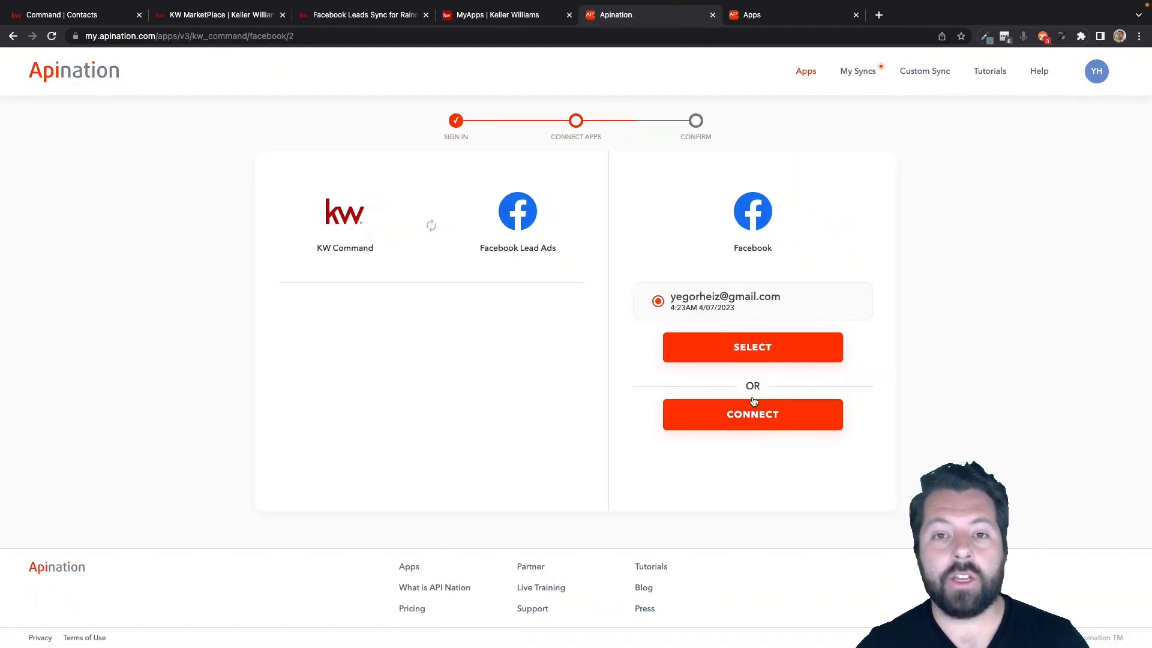
# Use the already connected Facebook account for the integration and confirm its draft setup.
pyautogui.click(755, 424)
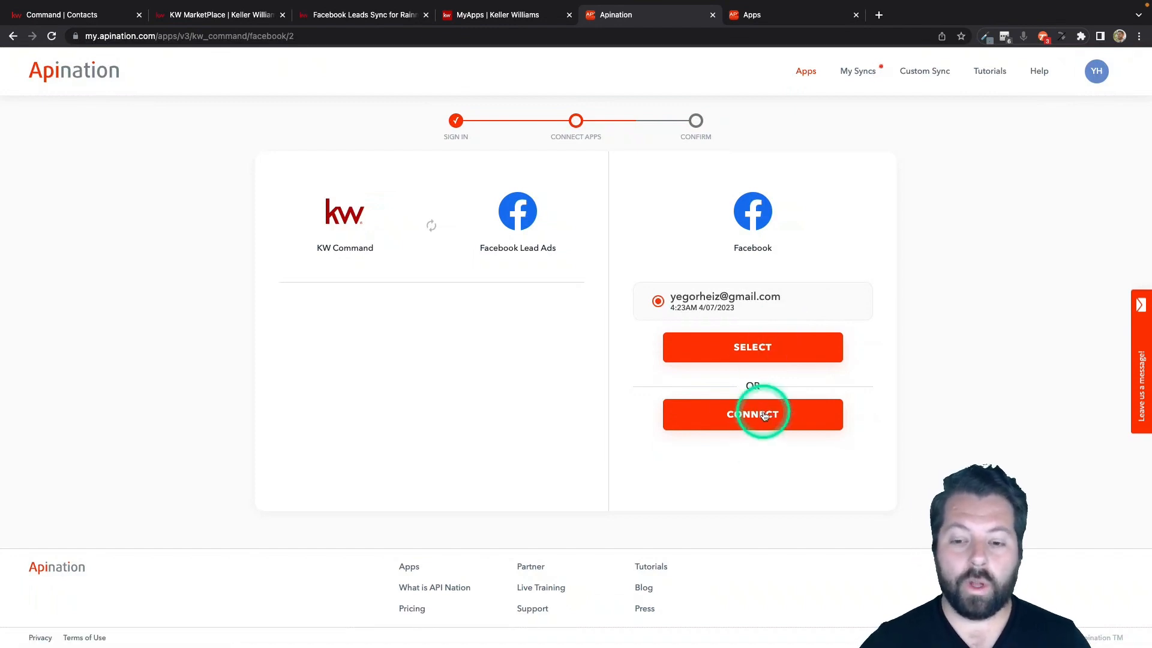
pyautogui.click(753, 347)
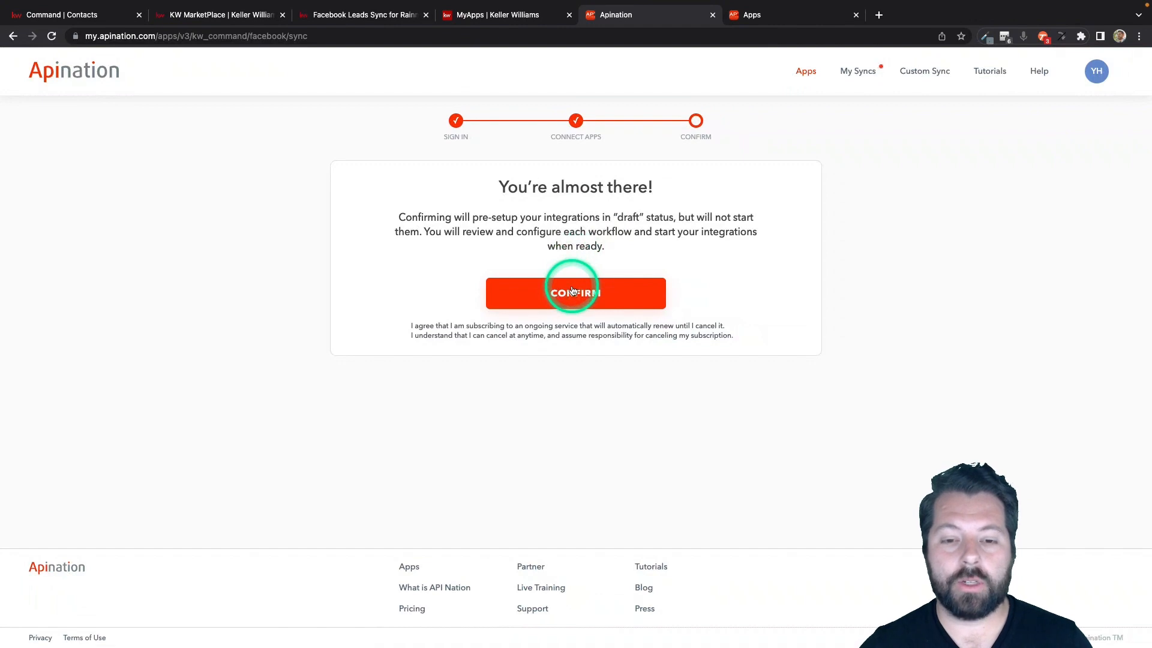
pyautogui.click(572, 291)
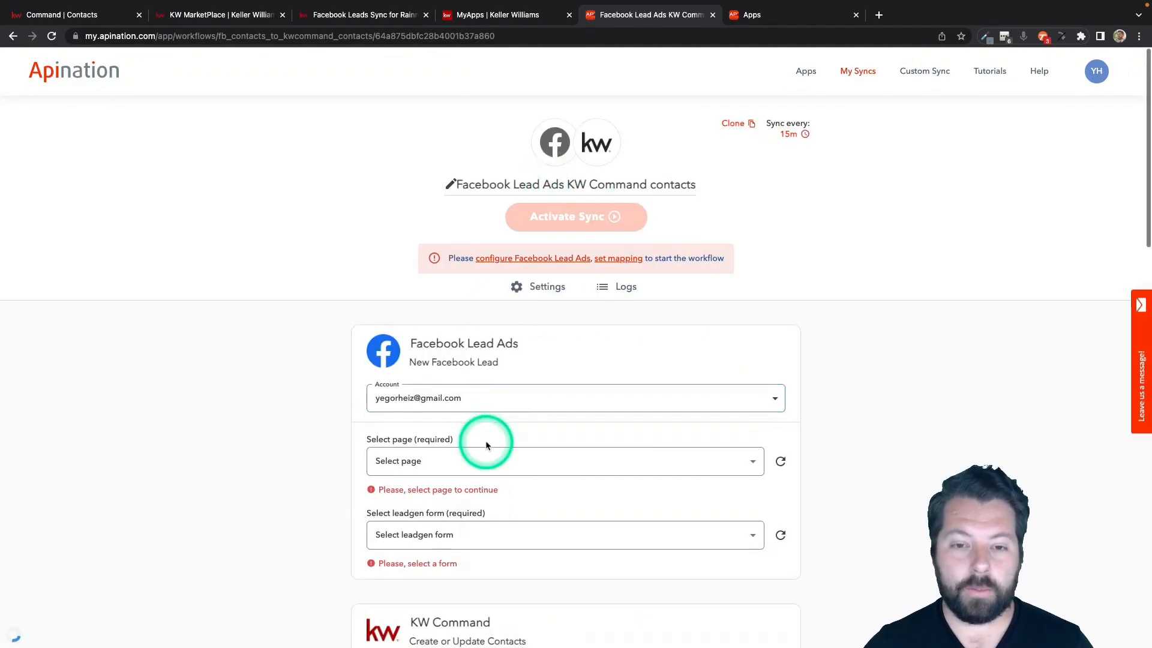
# Set the Facebook Lead Ads page to My First Page and the leadgen form to NAME OF FIRST FORM.
pyautogui.scroll(-5, 489, 437)
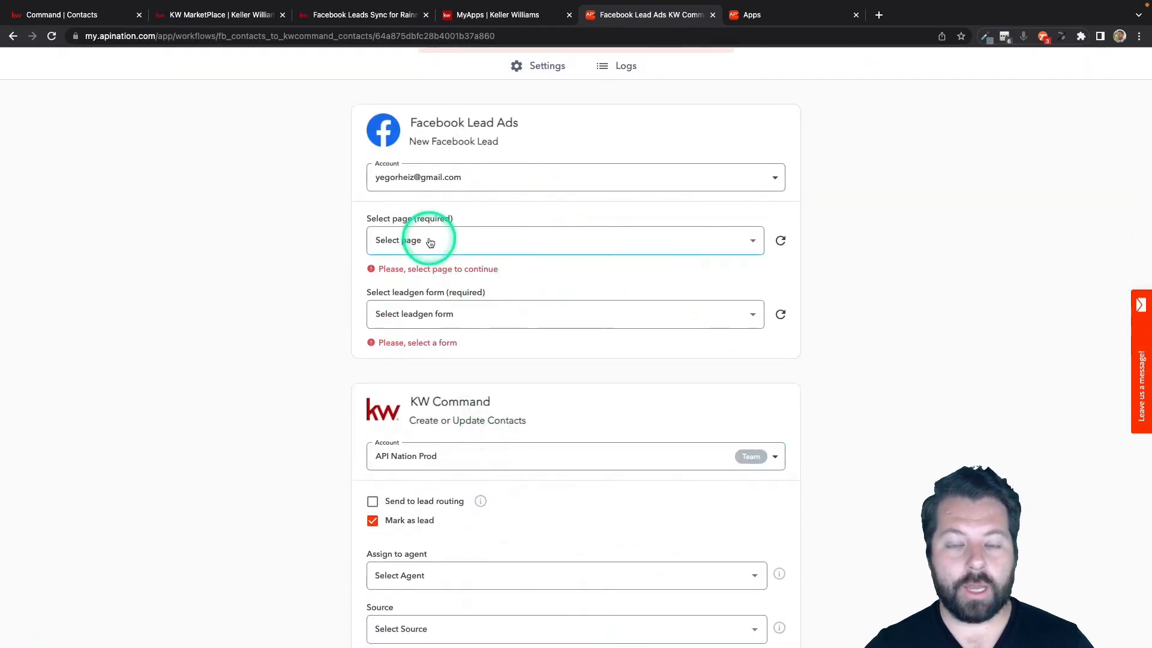
pyautogui.click(430, 242)
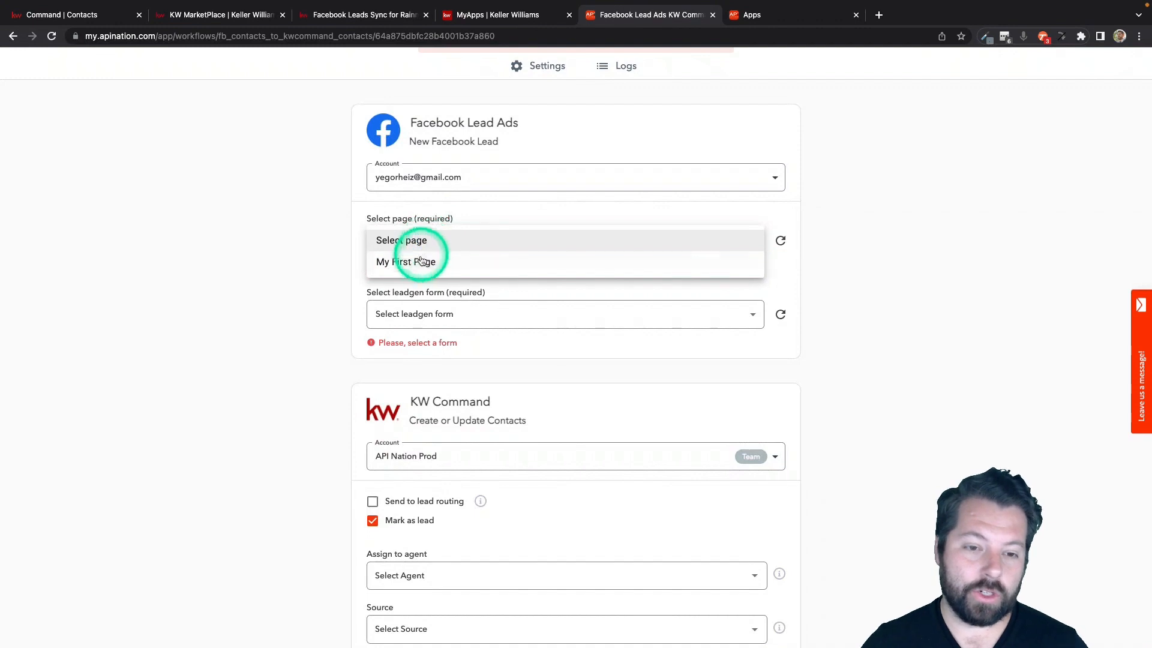
pyautogui.click(417, 258)
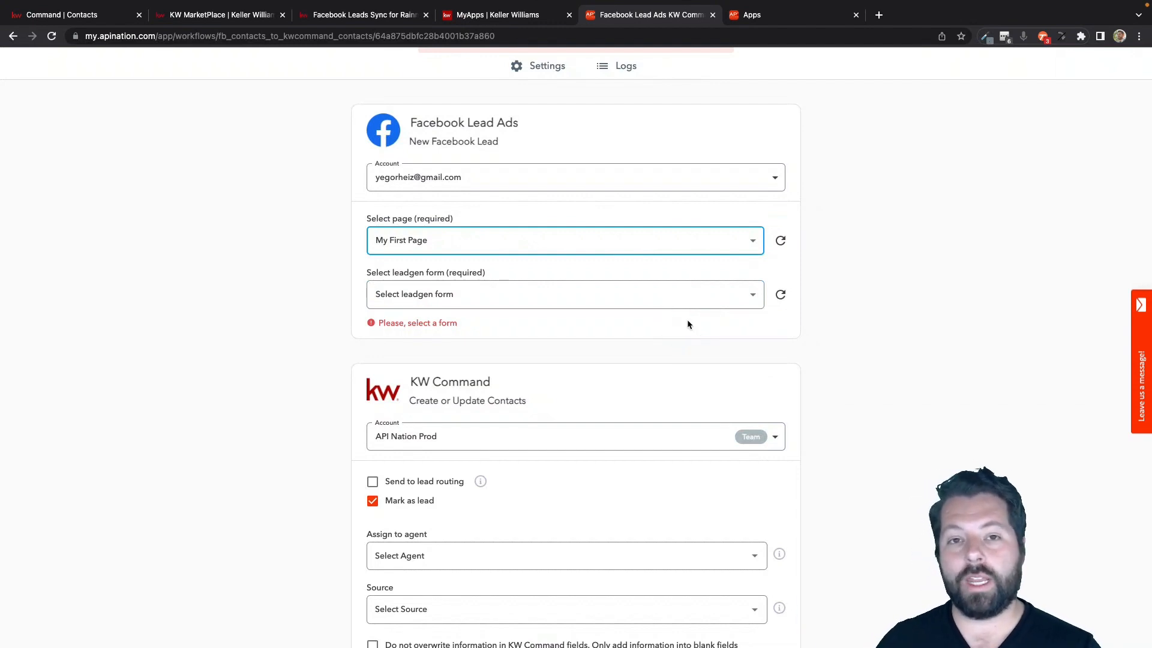
pyautogui.click(717, 294)
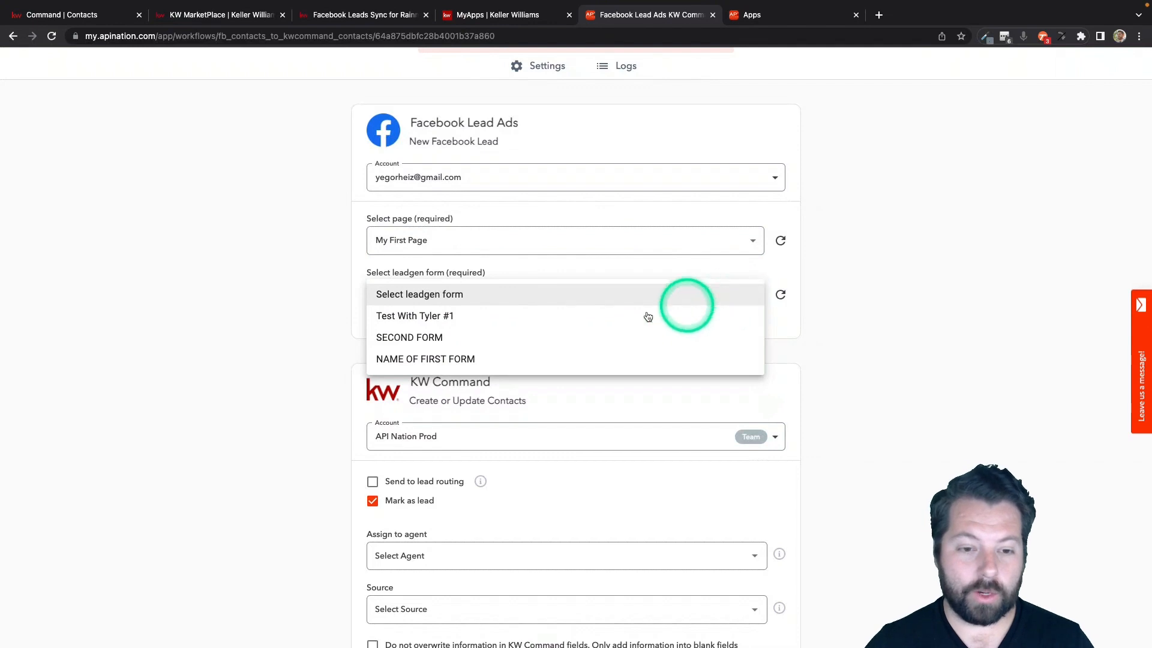
pyautogui.click(534, 360)
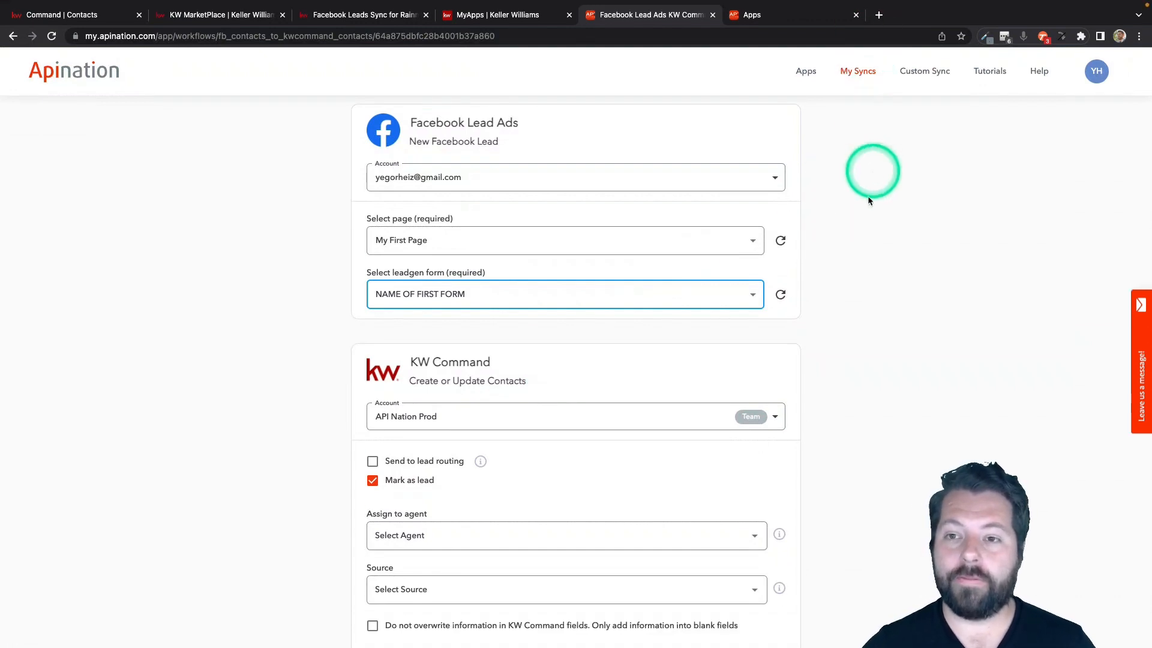
# Switch to Meta Business Suite in a new tab and view the API Nation page's Instant Forms list.
pyautogui.click(879, 15)
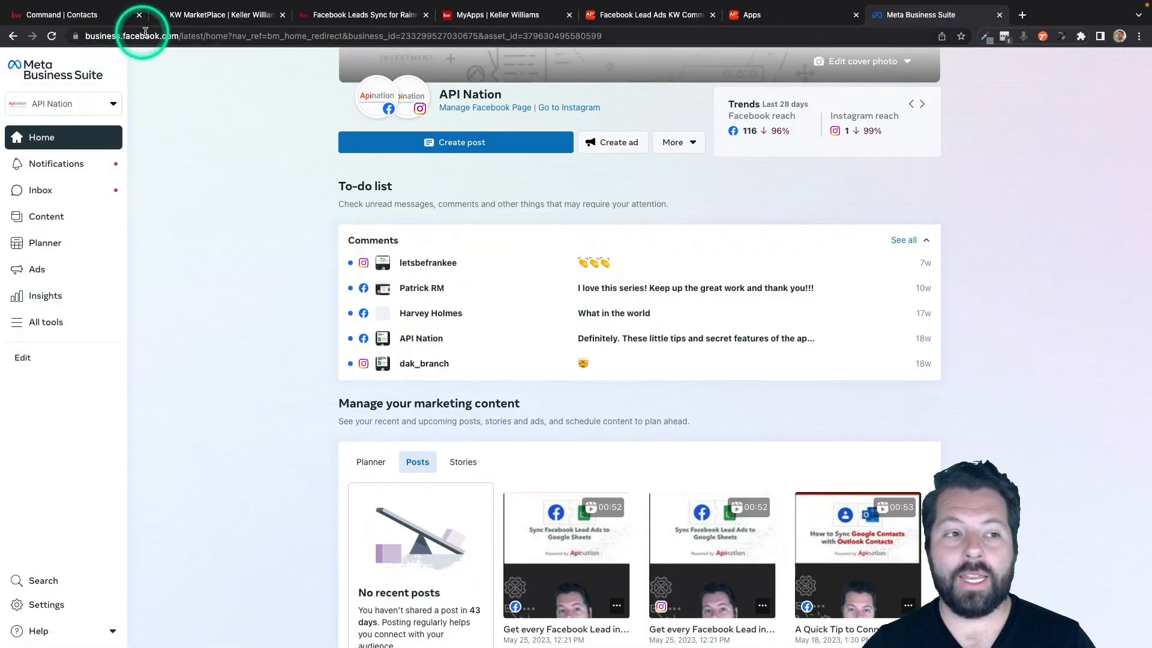
pyautogui.click(37, 322)
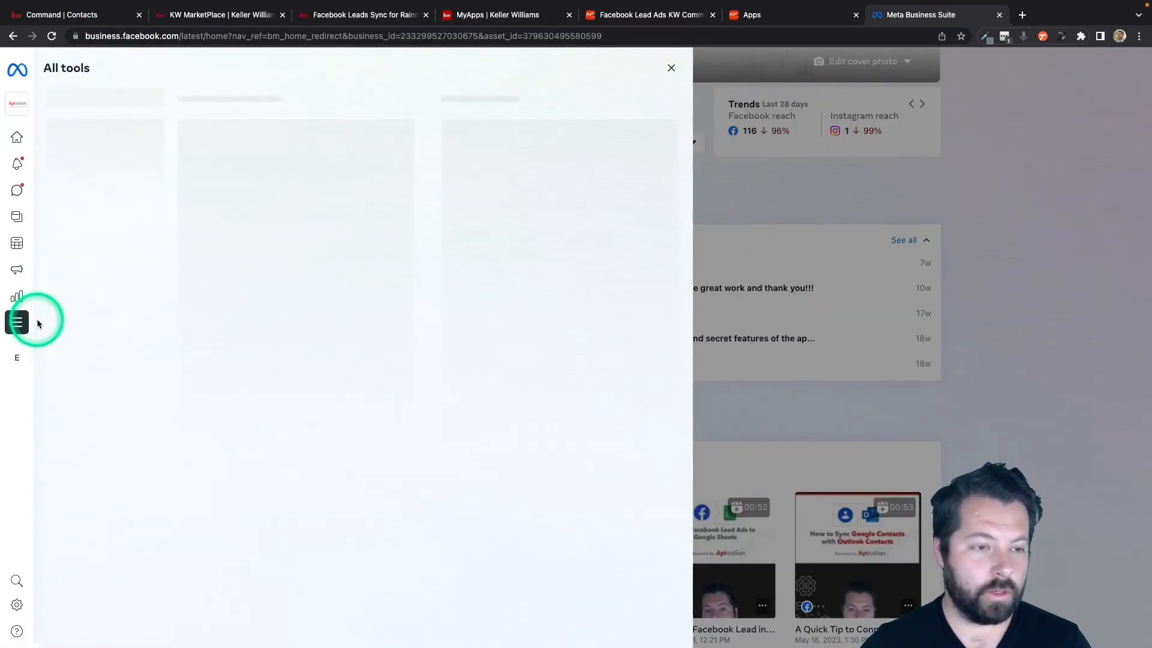
pyautogui.scroll(-3, 304, 558)
pyautogui.scroll(-1, 304, 565)
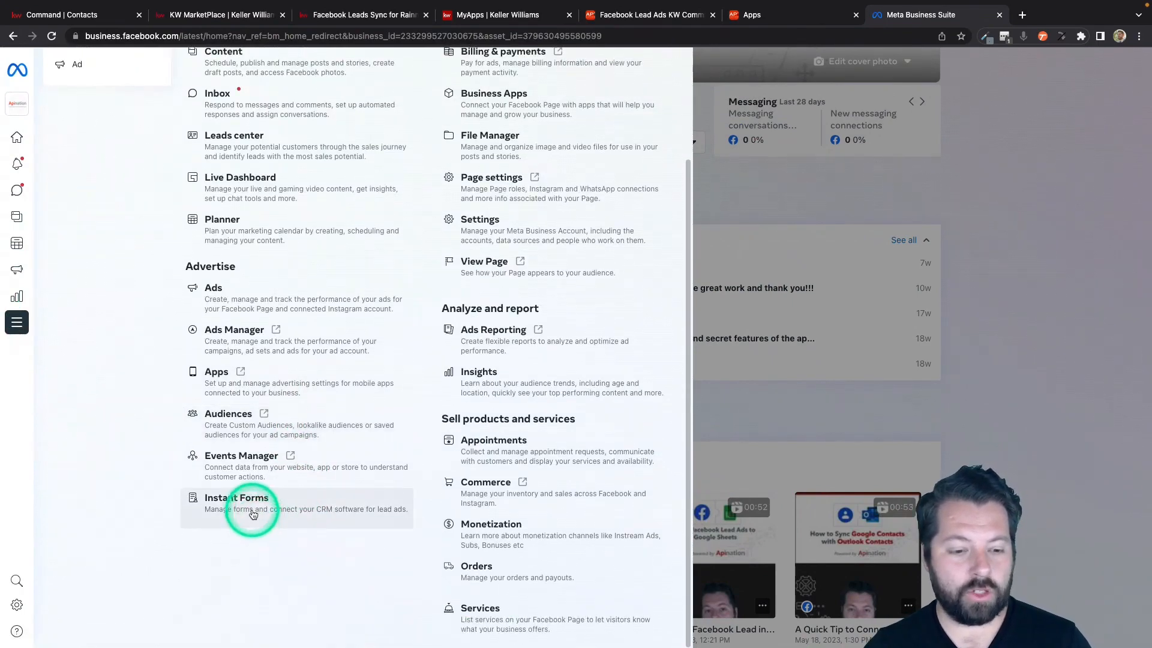
pyautogui.click(253, 512)
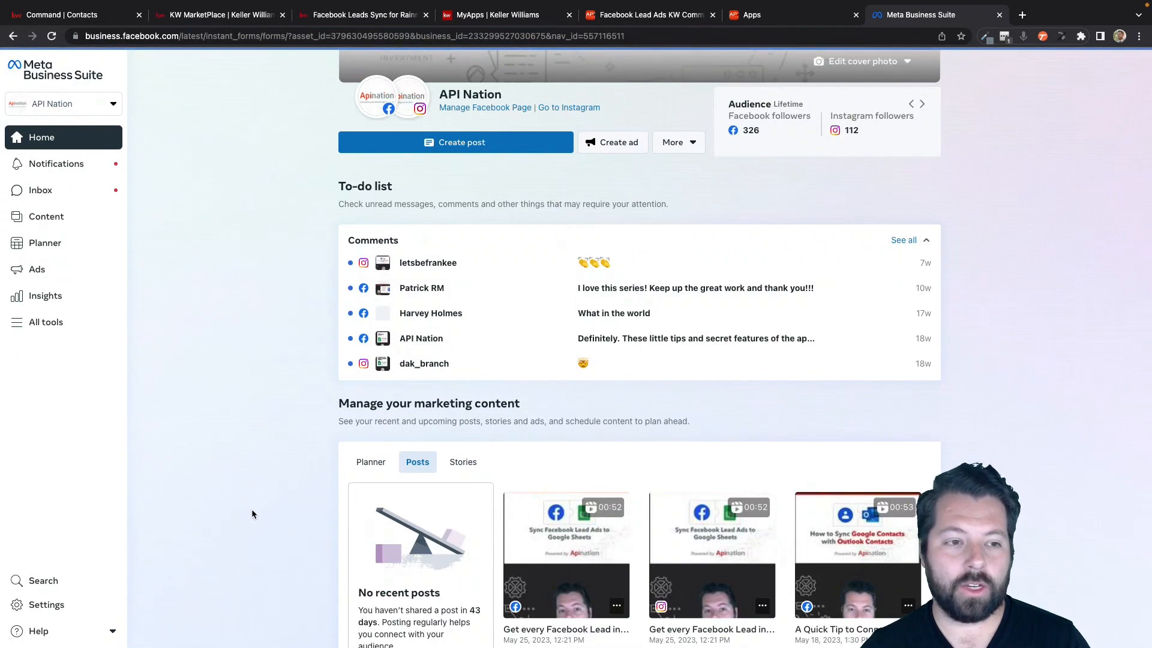
pyautogui.click(367, 189)
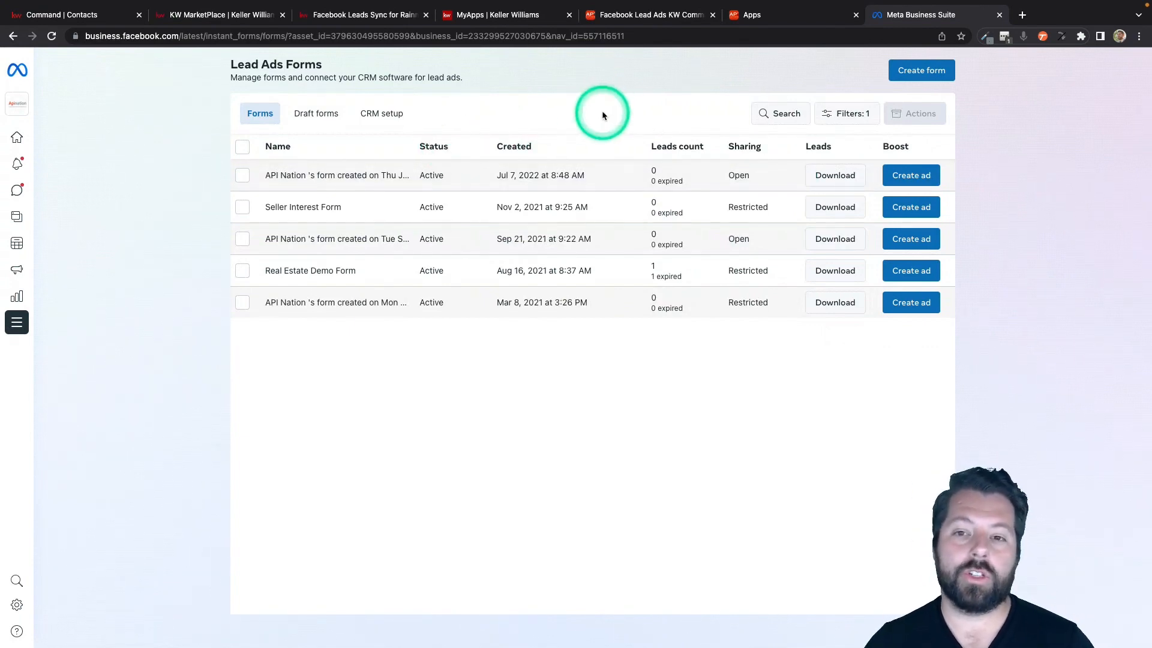
# Return to the Apination sync, enable Send to lead routing for KW Command, and set the source to Facebook Ad Lead.
pyautogui.click(665, 15)
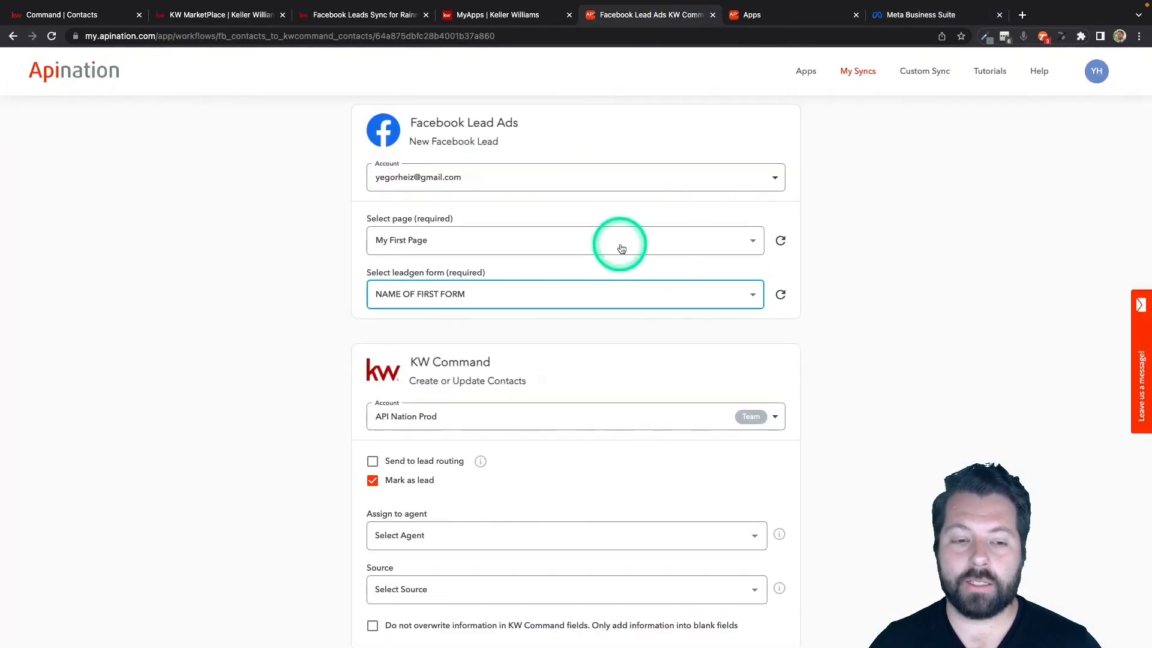
pyautogui.scroll(-3, 621, 249)
pyautogui.scroll(-2, 520, 250)
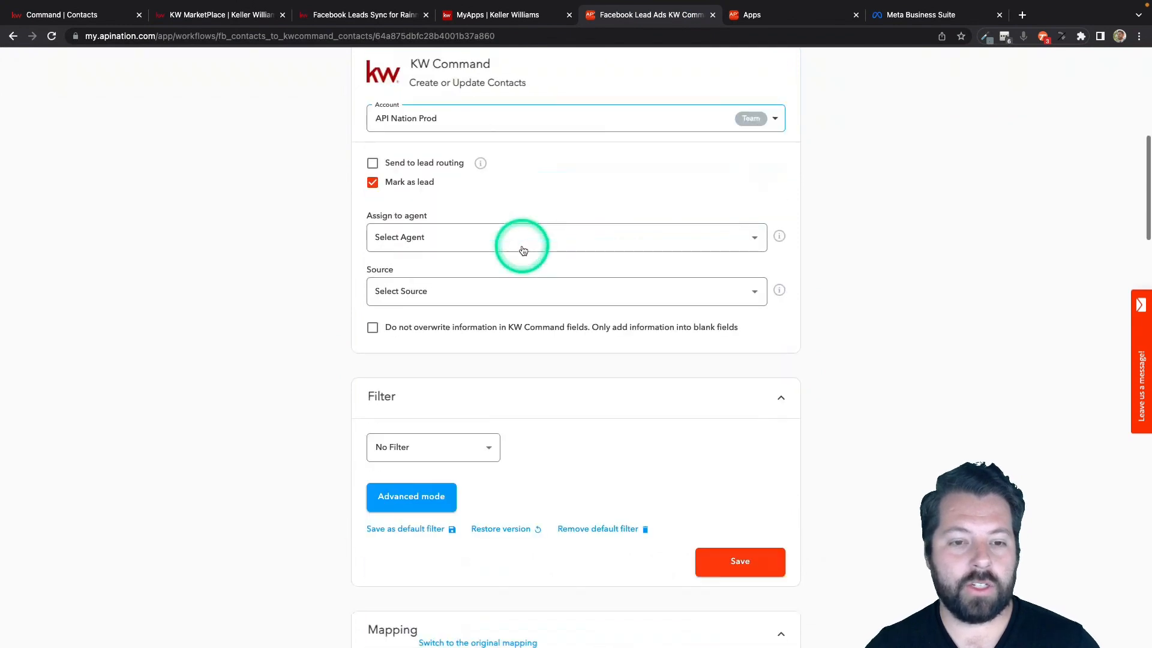
pyautogui.scroll(-3, 510, 360)
pyautogui.scroll(2, 466, 558)
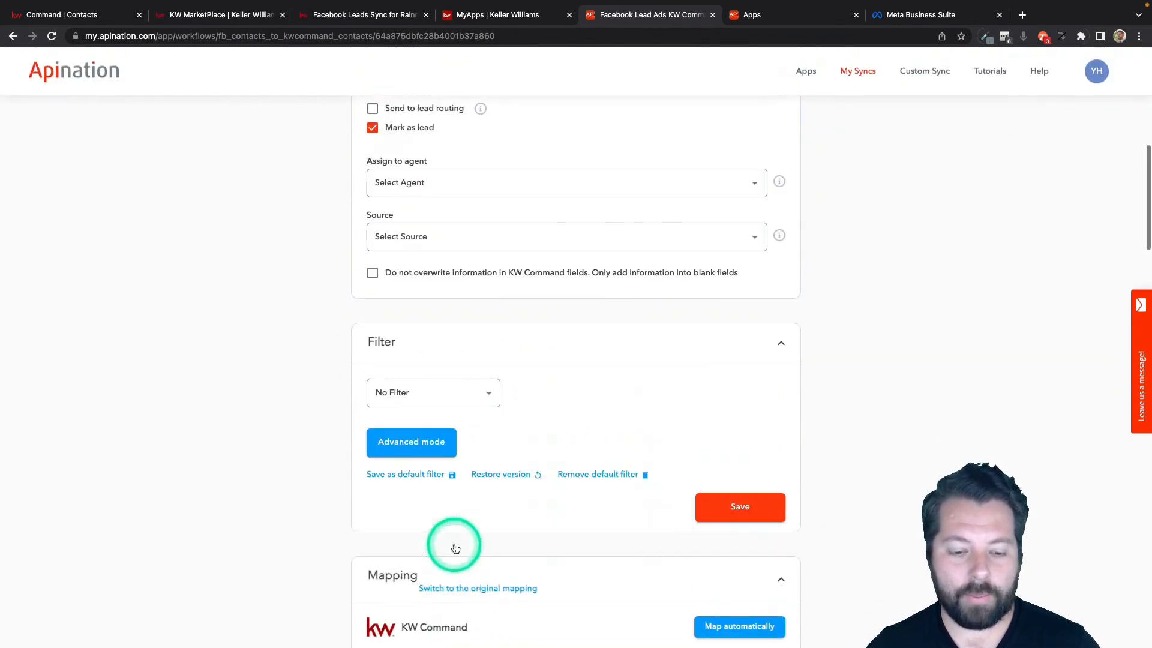
pyautogui.scroll(3, 456, 549)
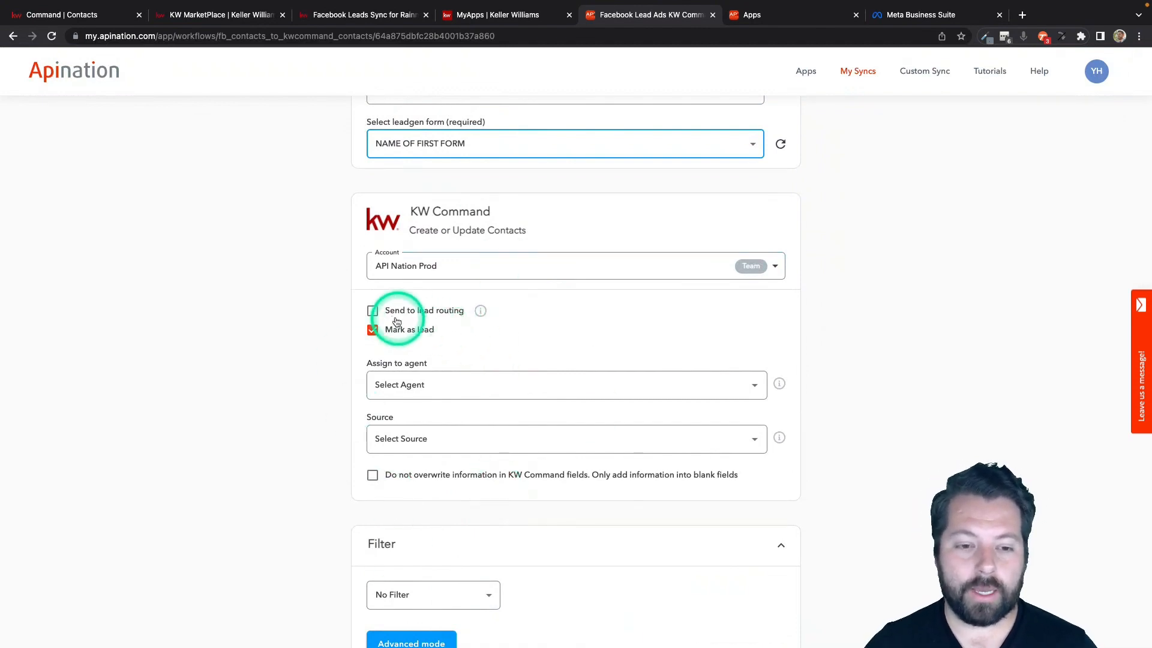
pyautogui.click(373, 310)
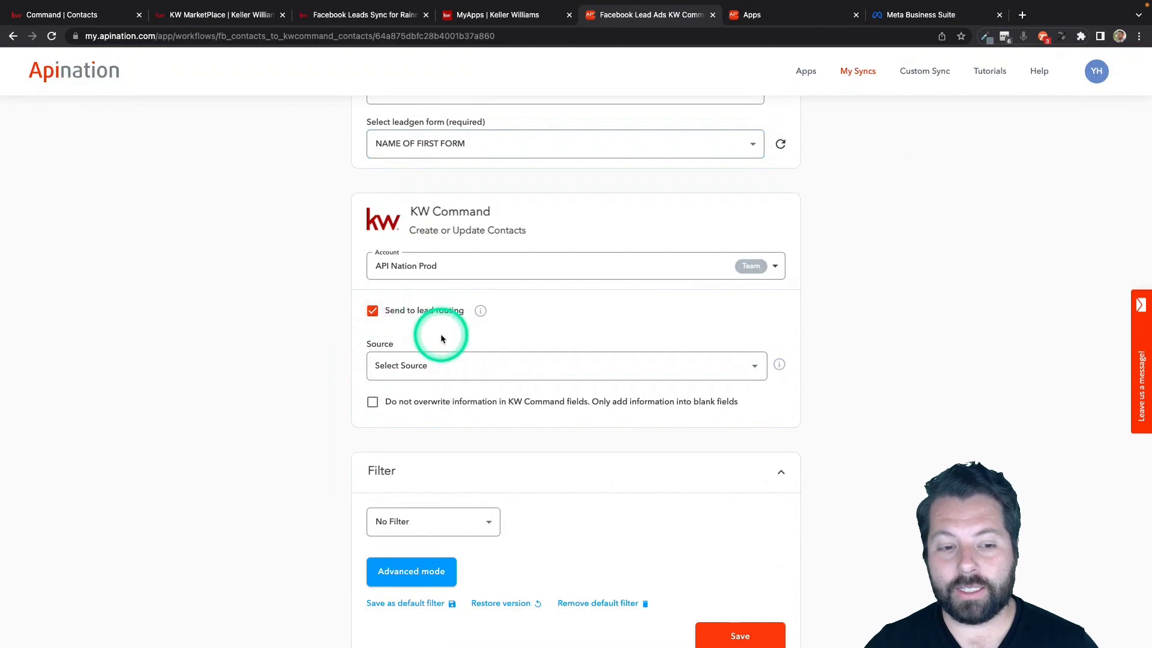
pyautogui.click(403, 365)
pyautogui.write('Fac')
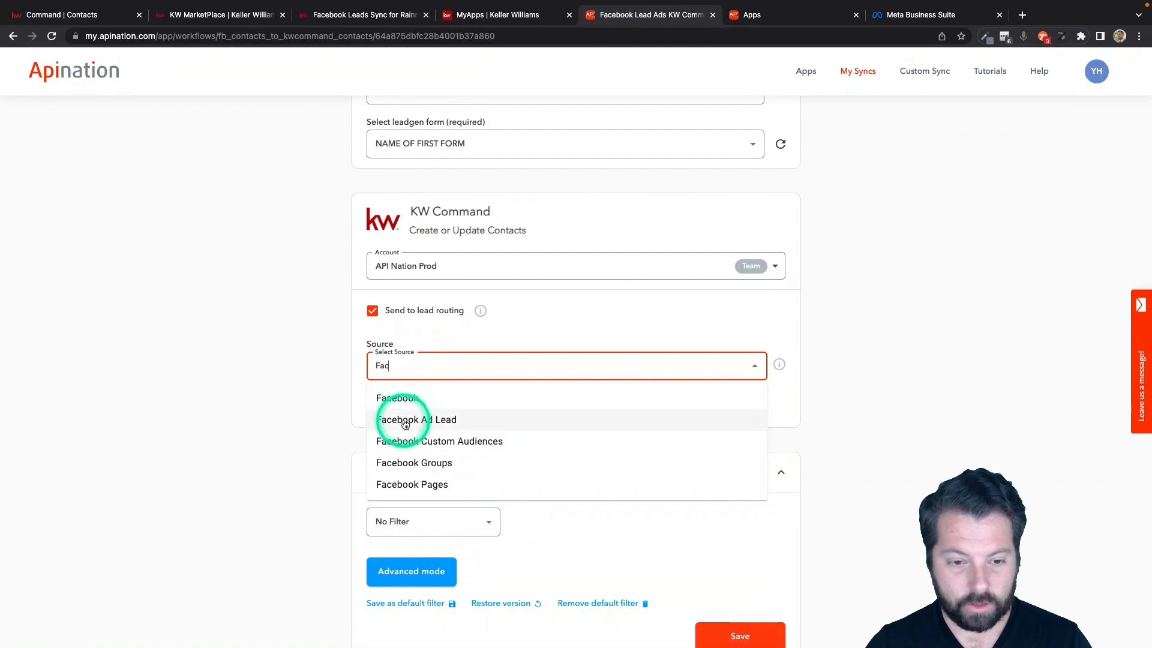
pyautogui.click(405, 422)
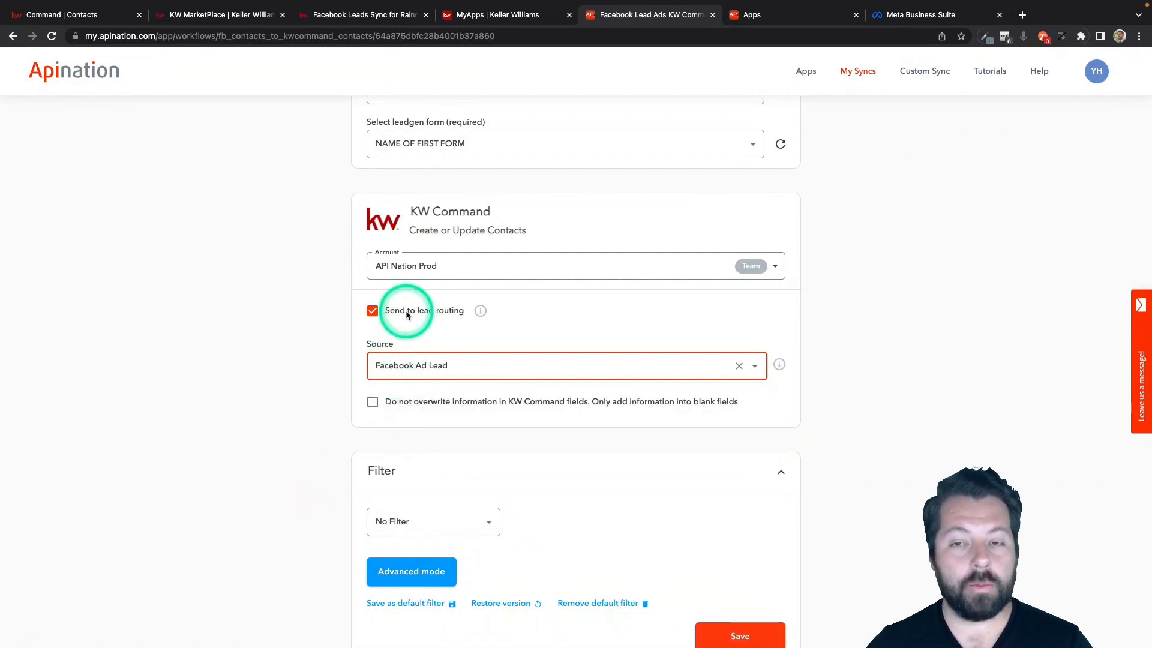
# Disable Send to lead routing and assign the leads to the third agent listed.
pyautogui.scroll(-2, 406, 315)
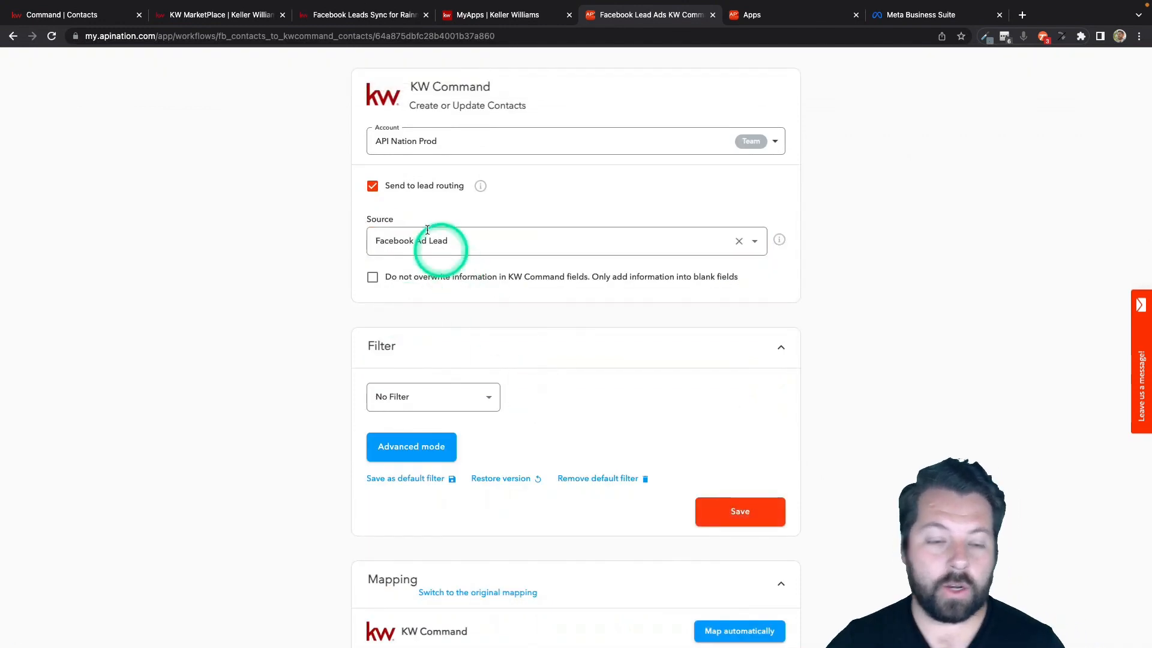
pyautogui.click(401, 186)
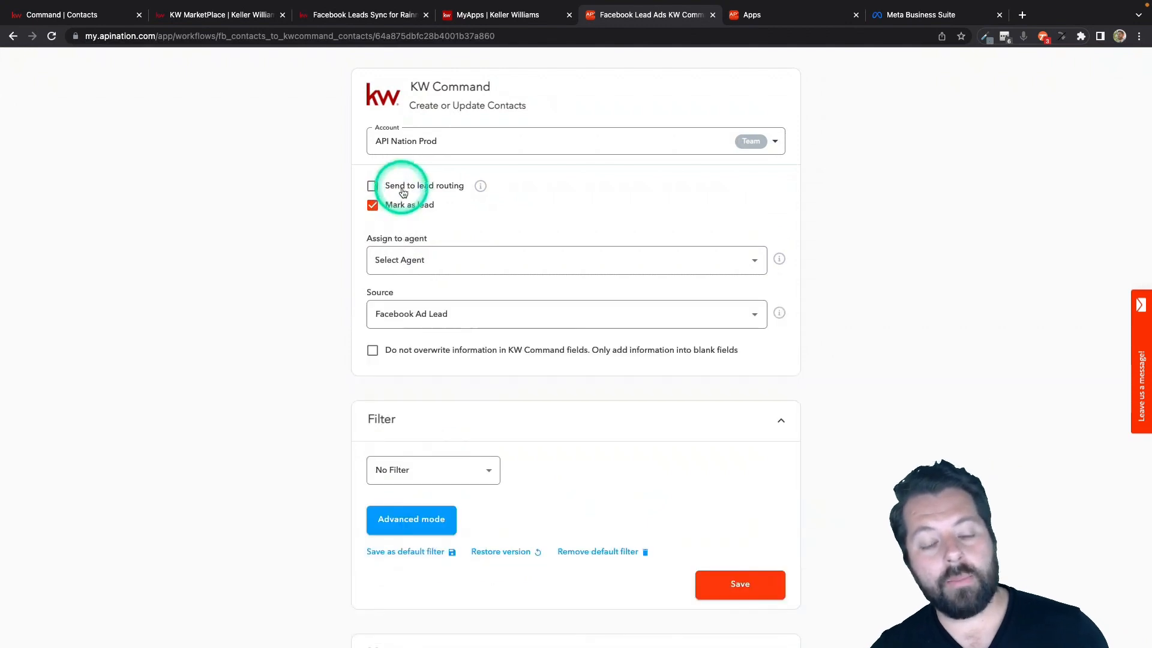
pyautogui.click(455, 264)
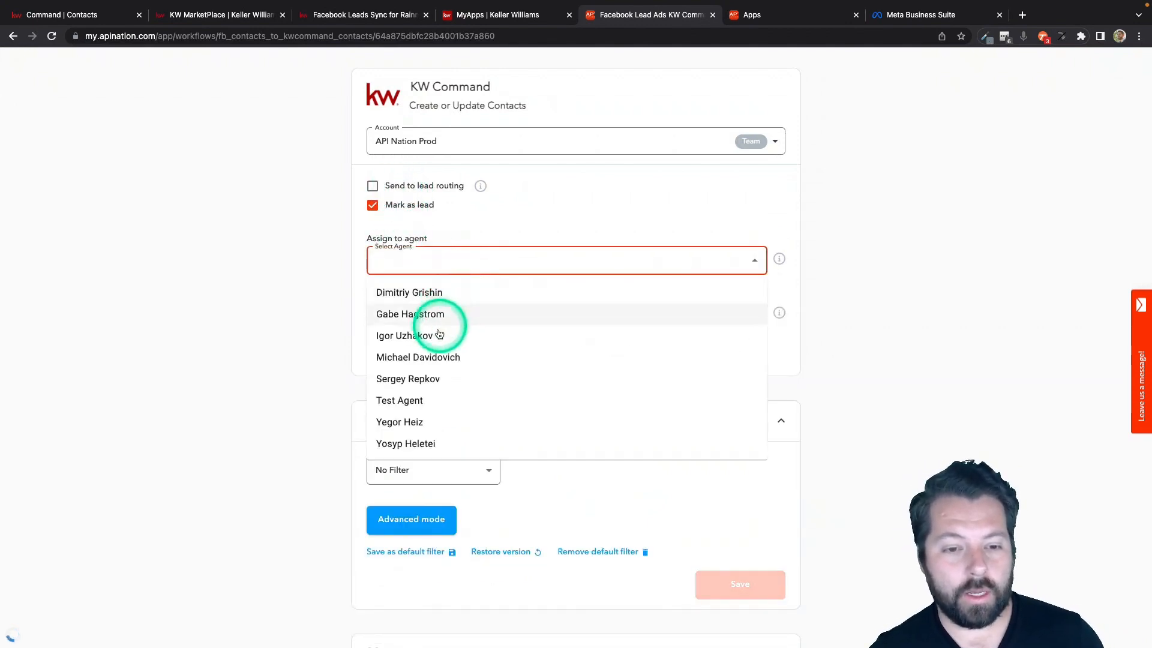
pyautogui.click(426, 336)
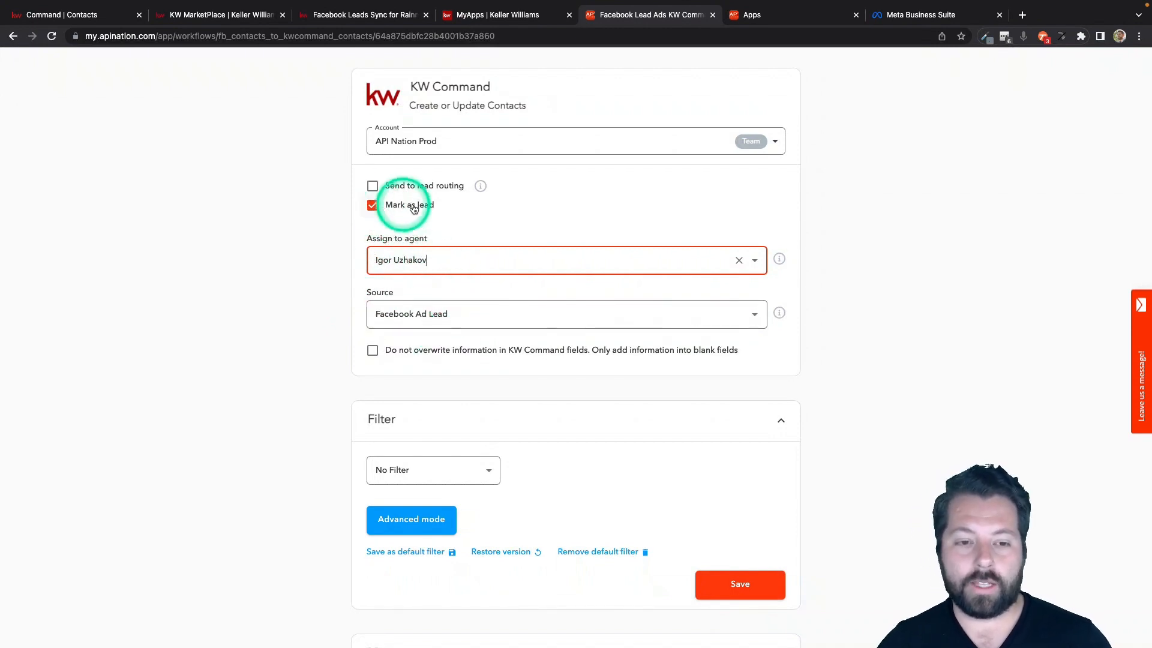
pyautogui.scroll(-5, 343, 359)
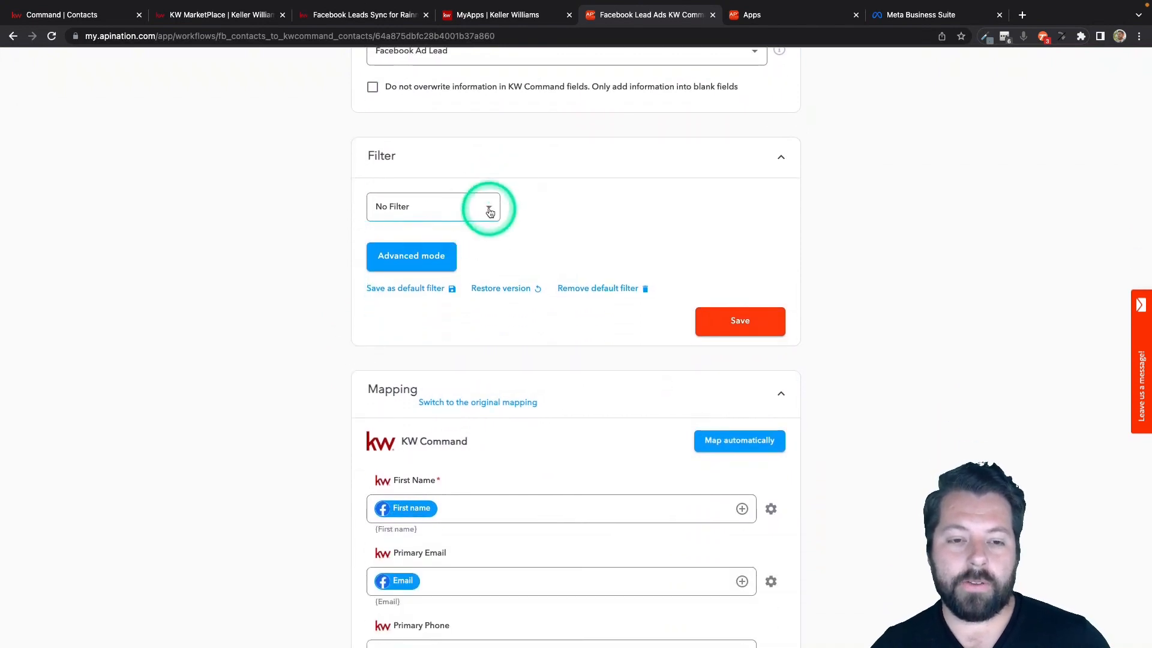
# Examine the fields available for filtering leads, keeping the sync on No Filter.
pyautogui.click(490, 210)
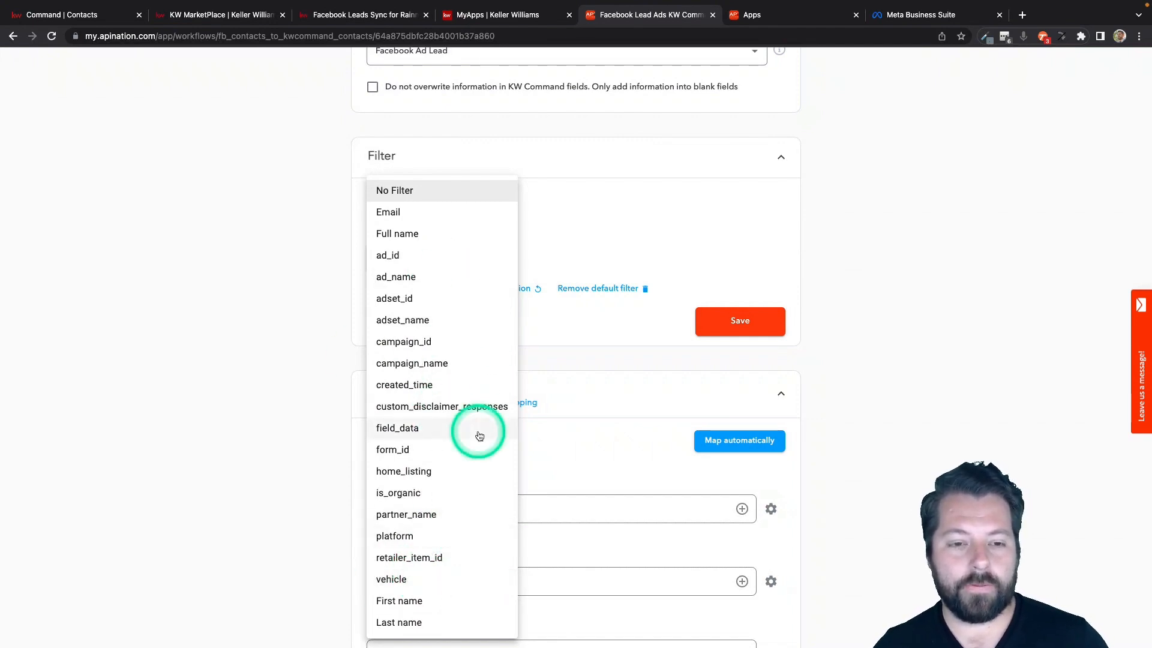
pyautogui.click(334, 381)
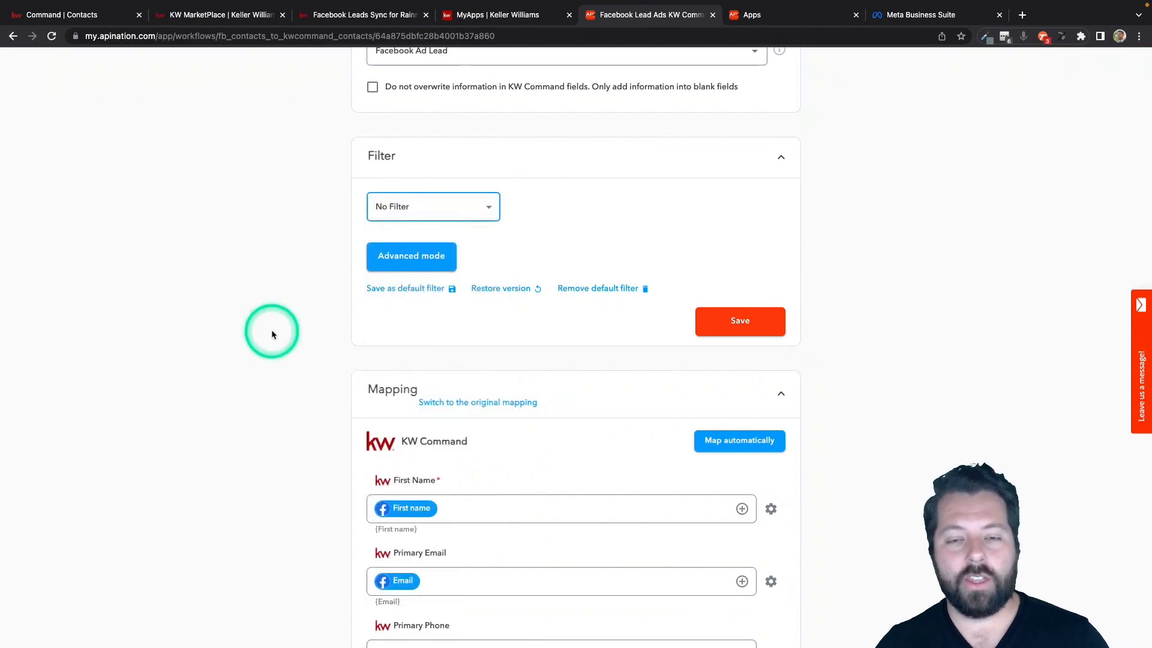
pyautogui.scroll(-3, 333, 393)
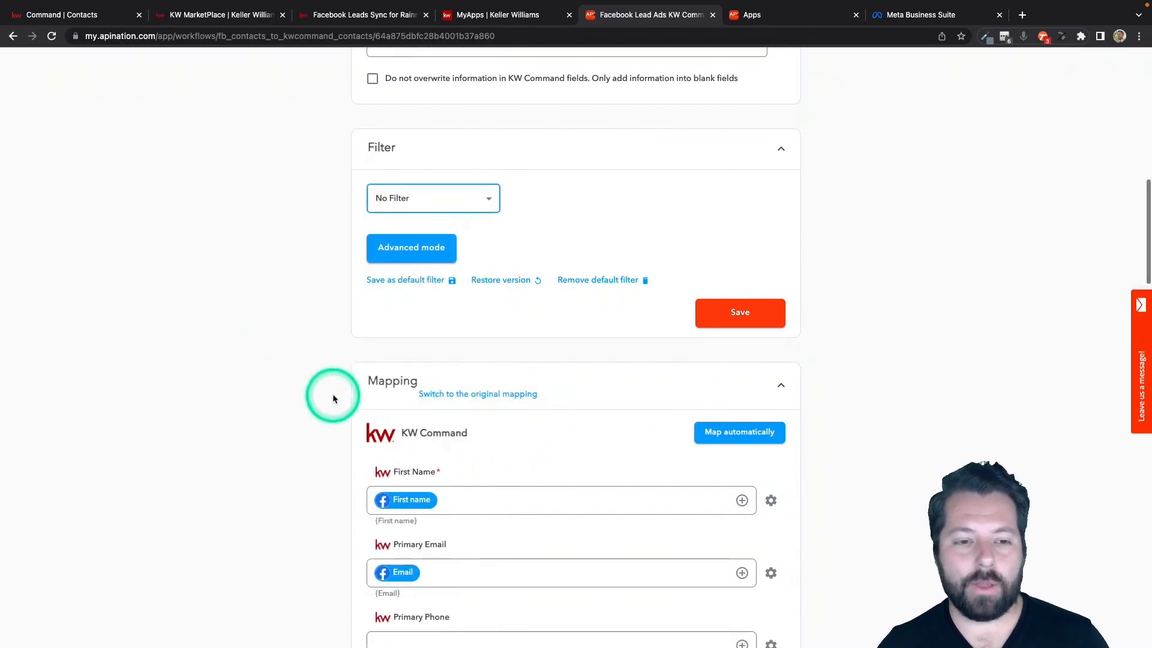
# Examine how the Facebook fields map to KW Command's First Name, Primary Email, Primary Phone and Last Name.
pyautogui.scroll(-4, 325, 300)
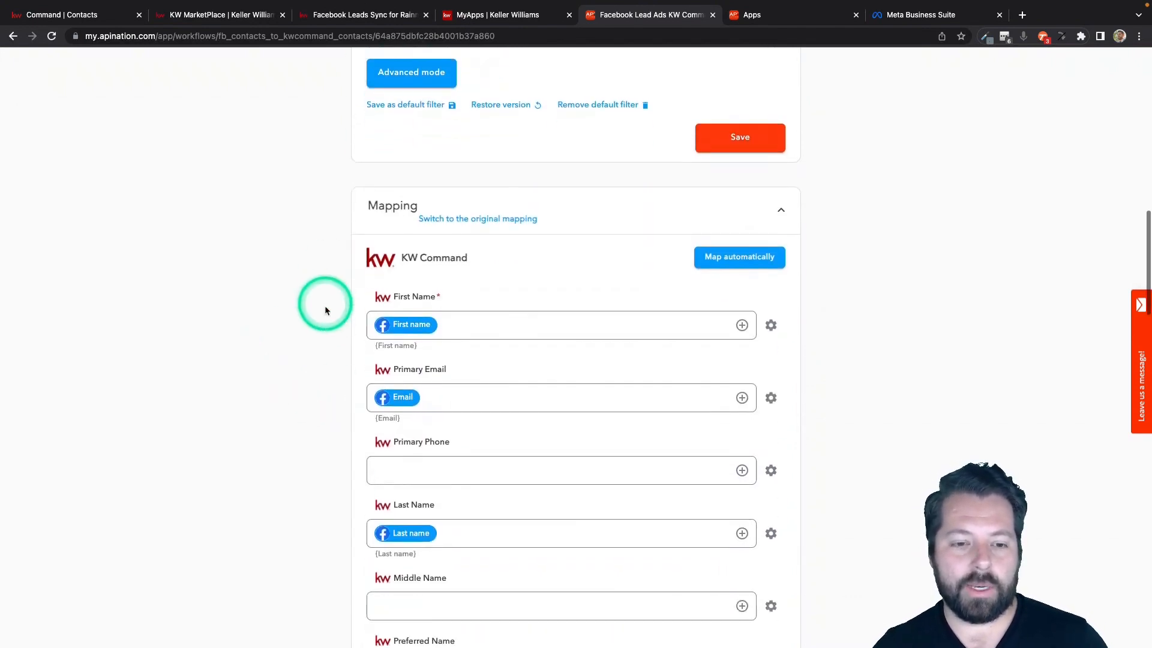
pyautogui.click(408, 157)
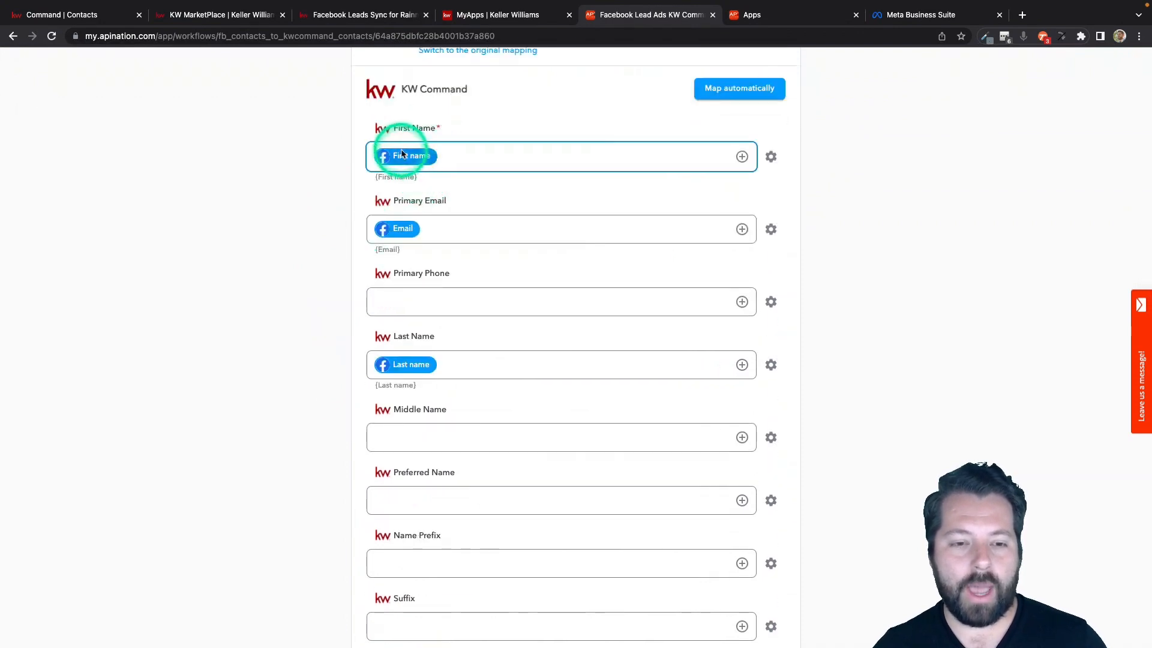
pyautogui.click(407, 233)
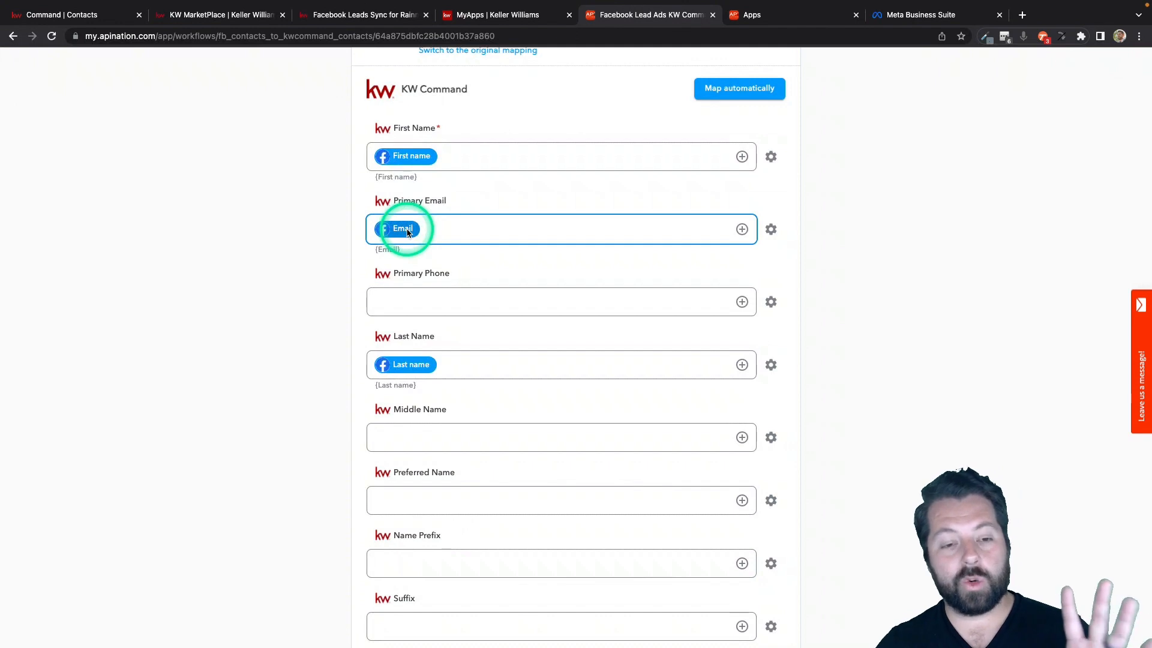
pyautogui.click(439, 195)
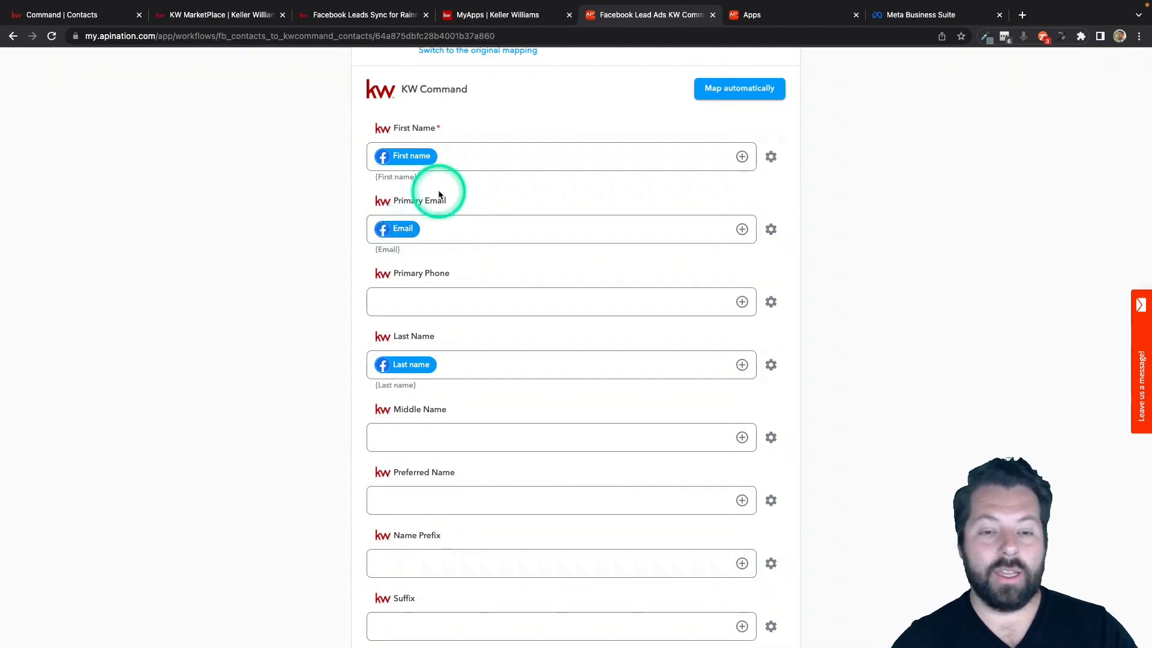
pyautogui.click(436, 168)
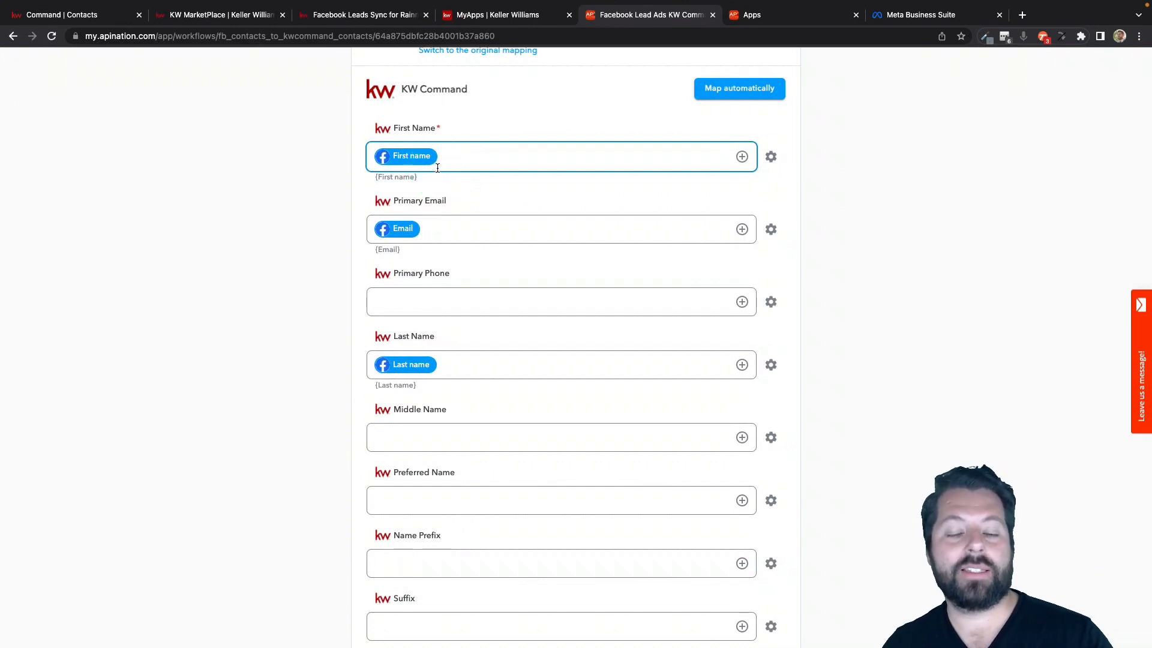
pyautogui.click(337, 177)
pyautogui.click(425, 162)
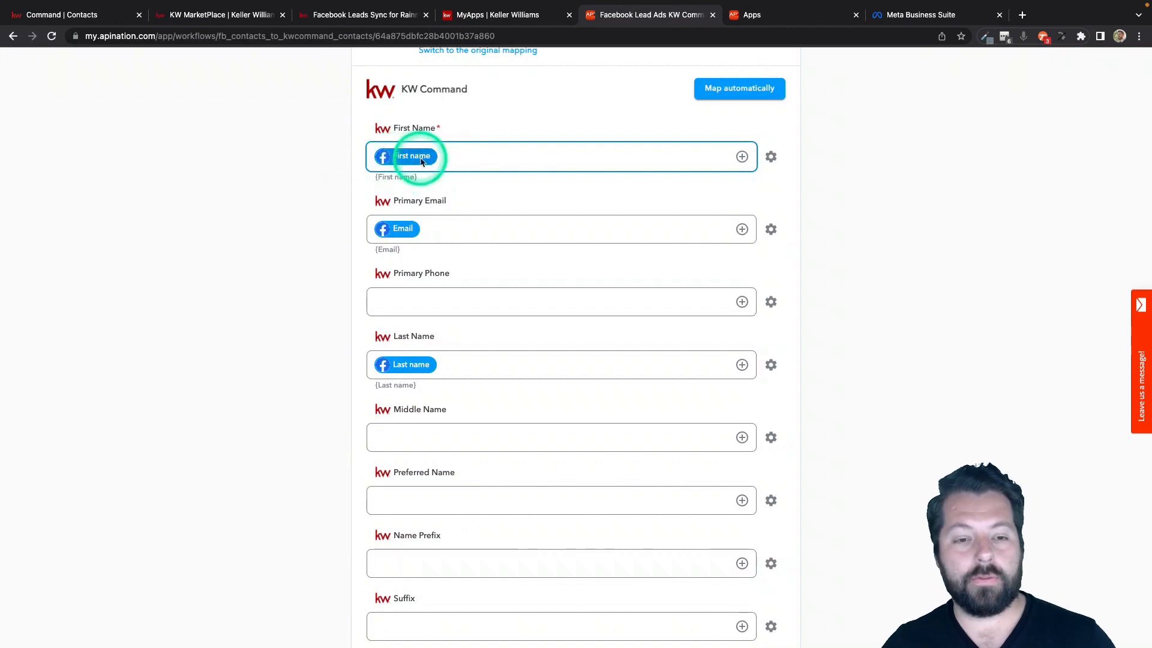
pyautogui.click(401, 207)
pyautogui.click(398, 364)
pyautogui.click(387, 269)
pyautogui.click(386, 226)
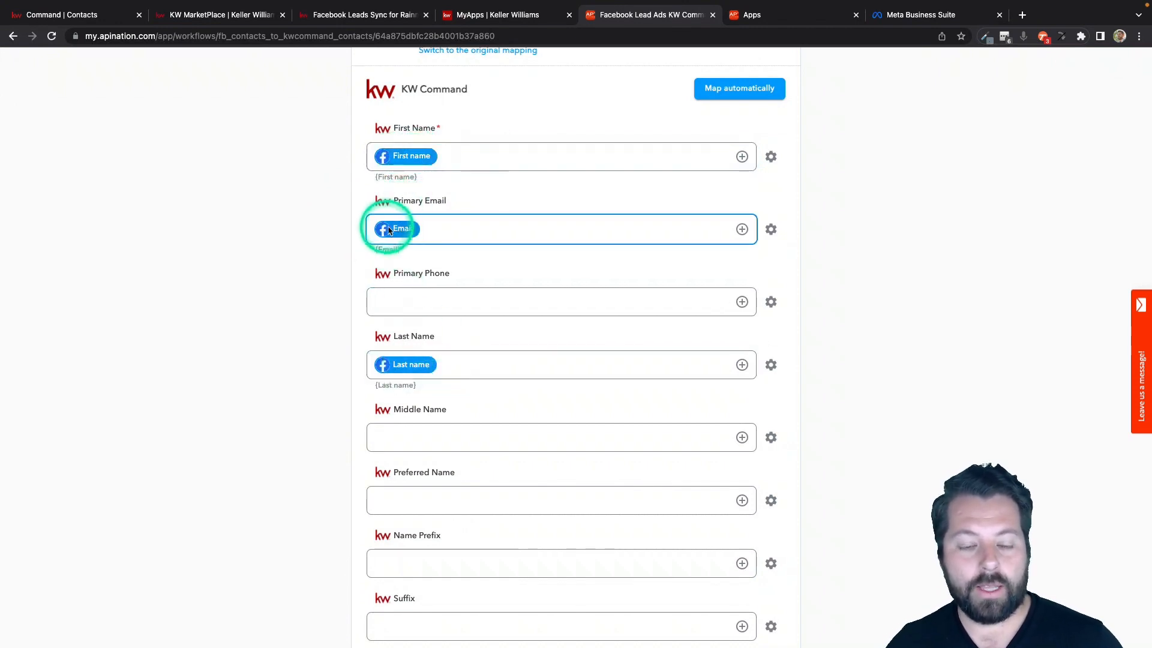
pyautogui.click(409, 228)
pyautogui.click(393, 329)
pyautogui.click(412, 307)
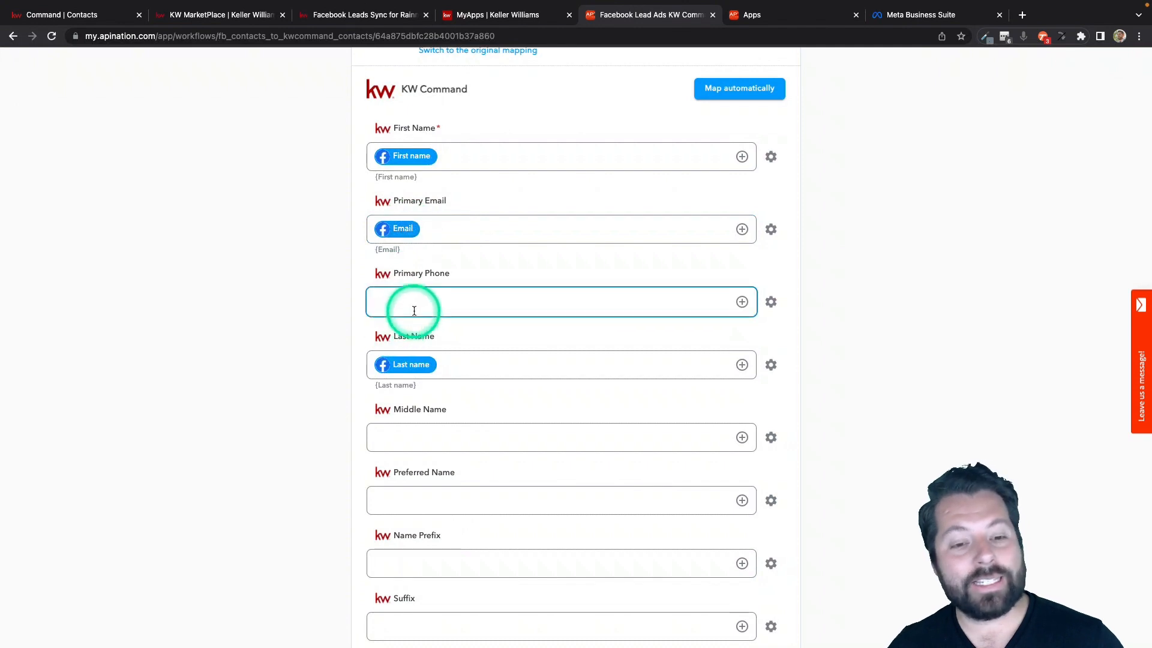
pyautogui.click(432, 317)
pyautogui.click(455, 284)
pyautogui.click(525, 376)
pyautogui.scroll(-1, 567, 472)
pyautogui.click(568, 474)
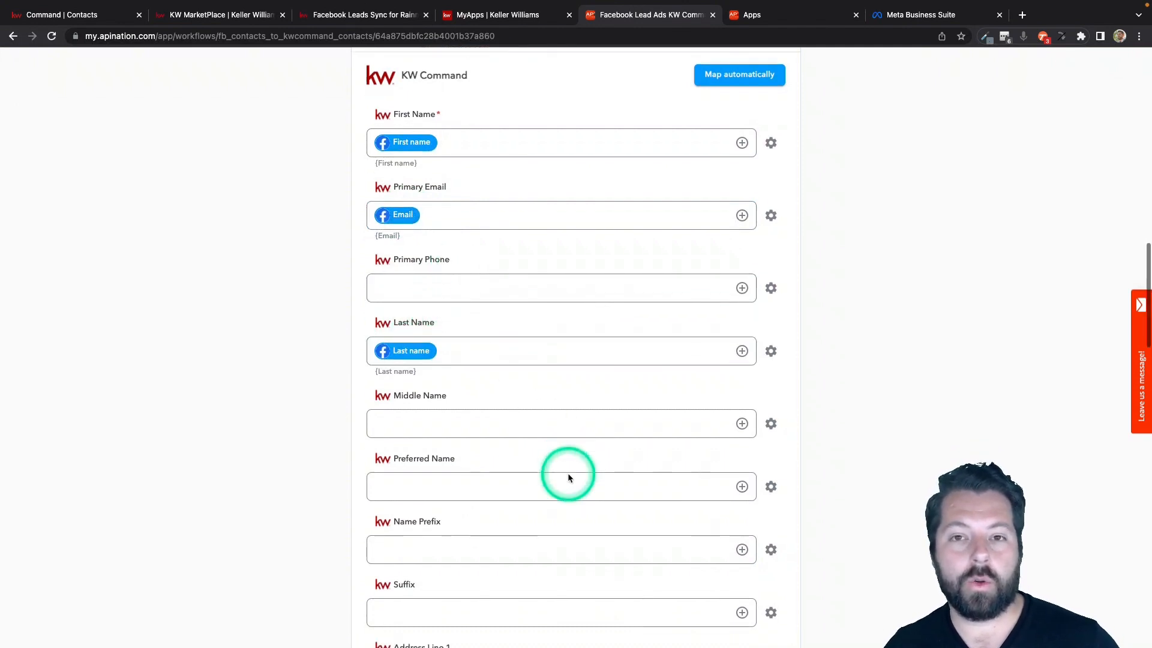
# Map the KW Command Tags field to the fixed text FBLead.
pyautogui.scroll(-6, 568, 474)
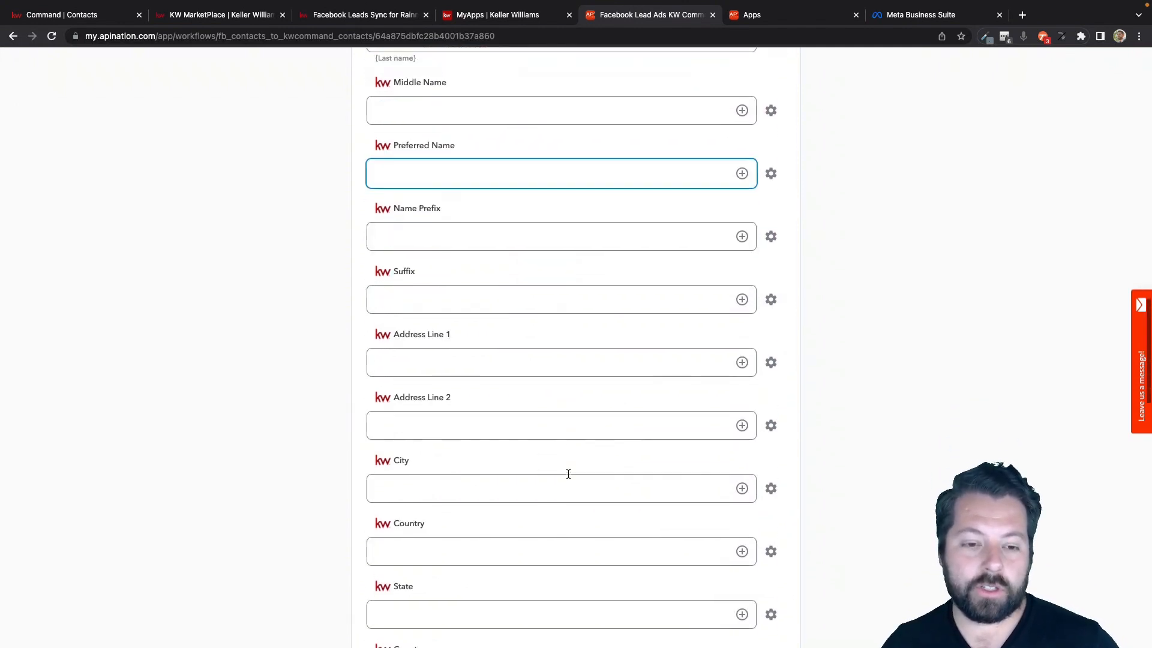
pyautogui.click(568, 474)
pyautogui.scroll(-4, 568, 474)
pyautogui.click(568, 474)
pyautogui.scroll(-5, 568, 473)
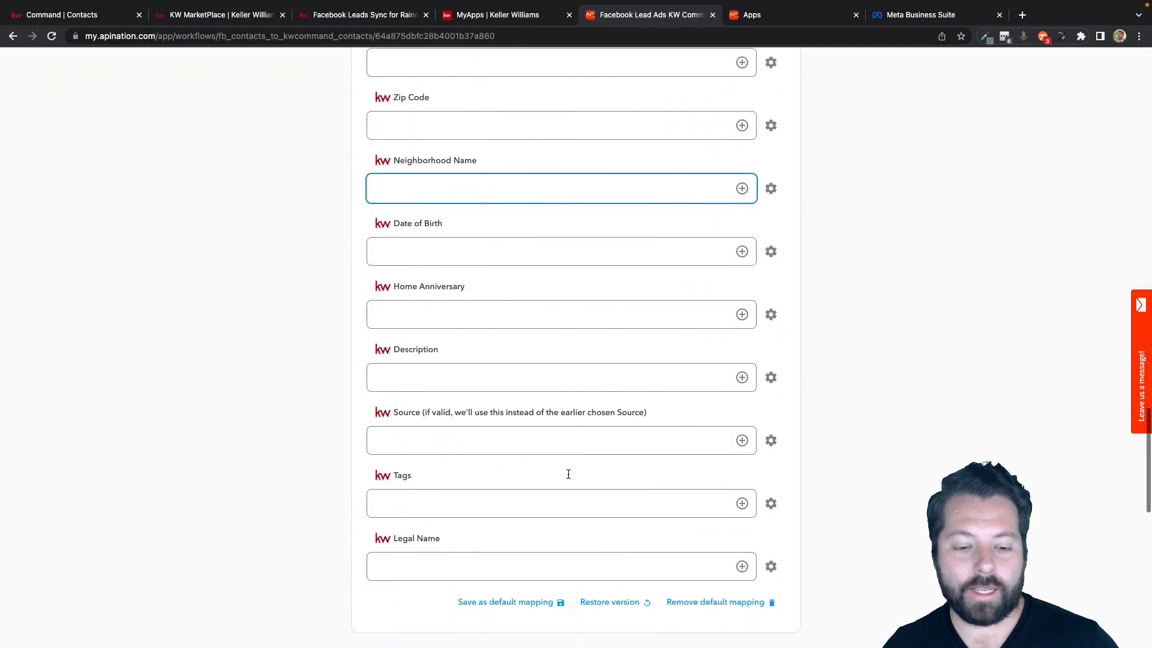
pyautogui.click(471, 489)
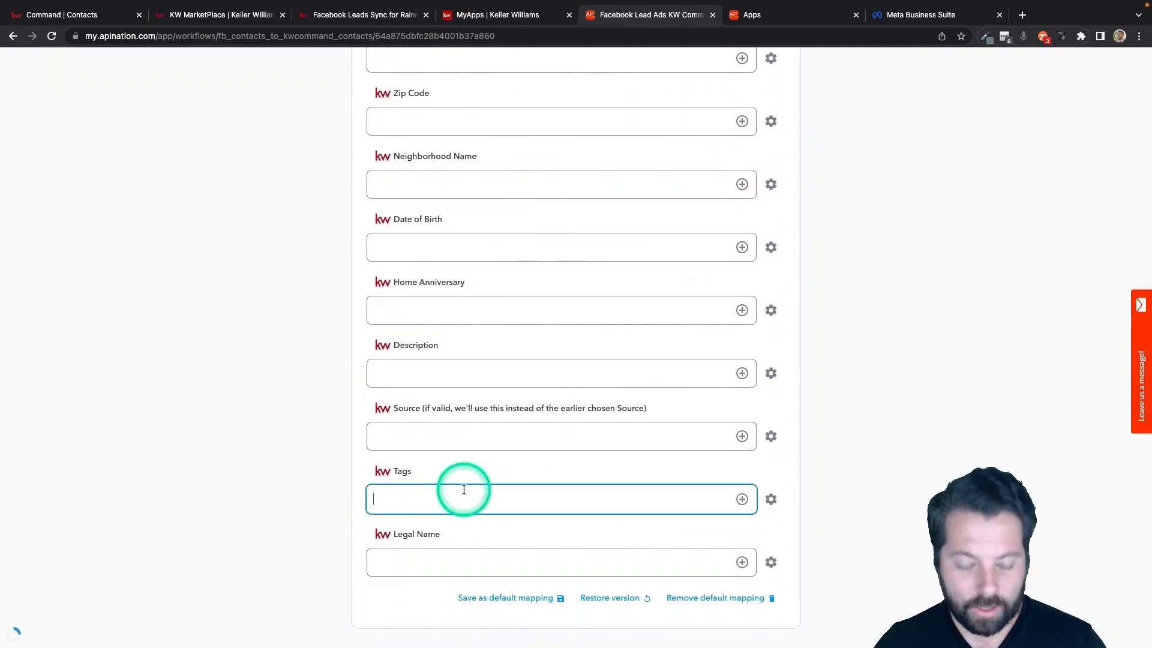
pyautogui.write('FB')
pyautogui.scroll(-3, 464, 489)
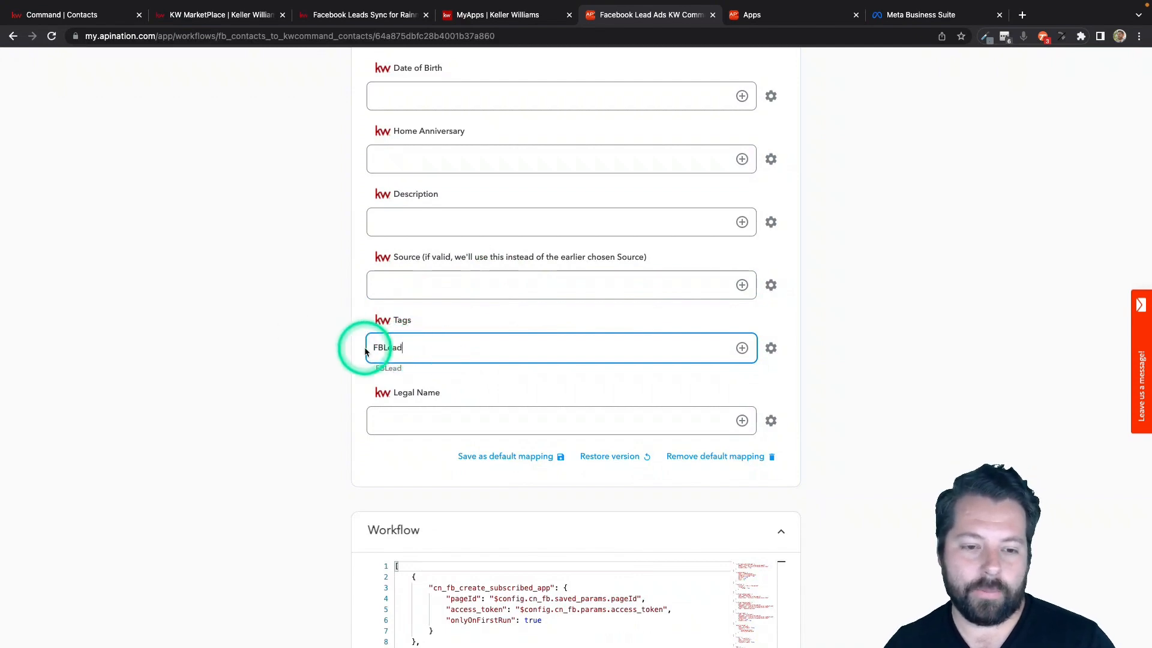
# Activate the Facebook Lead Ads KW Command contacts sync and clone it as a second workflow.
pyautogui.scroll(20, 365, 348)
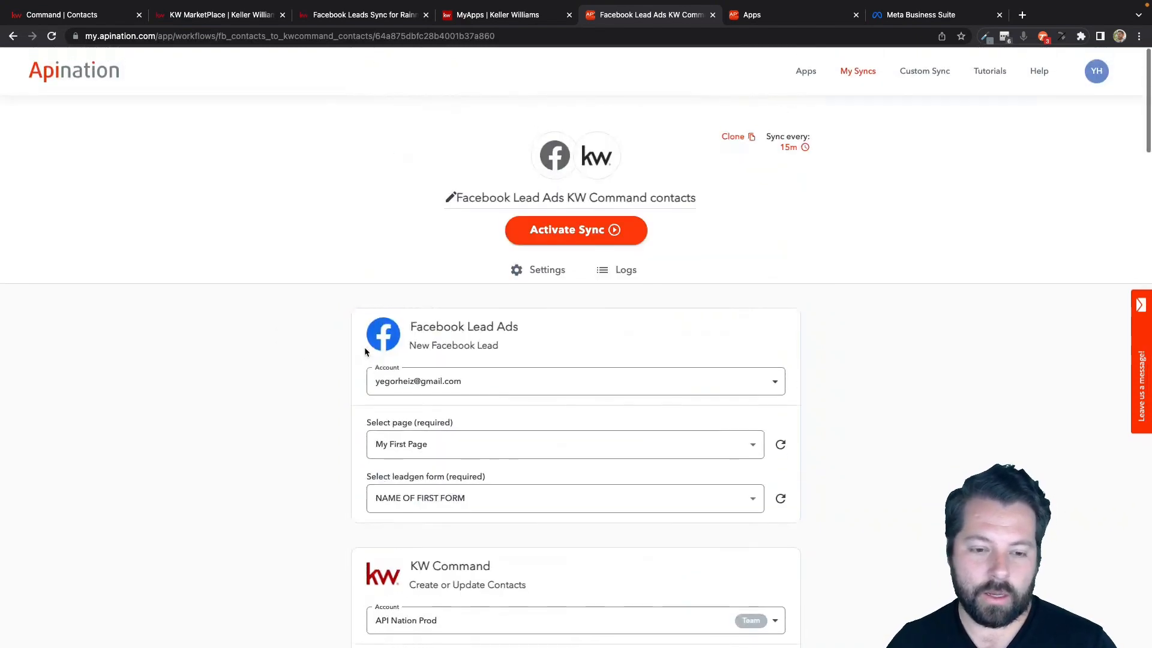
pyautogui.click(589, 232)
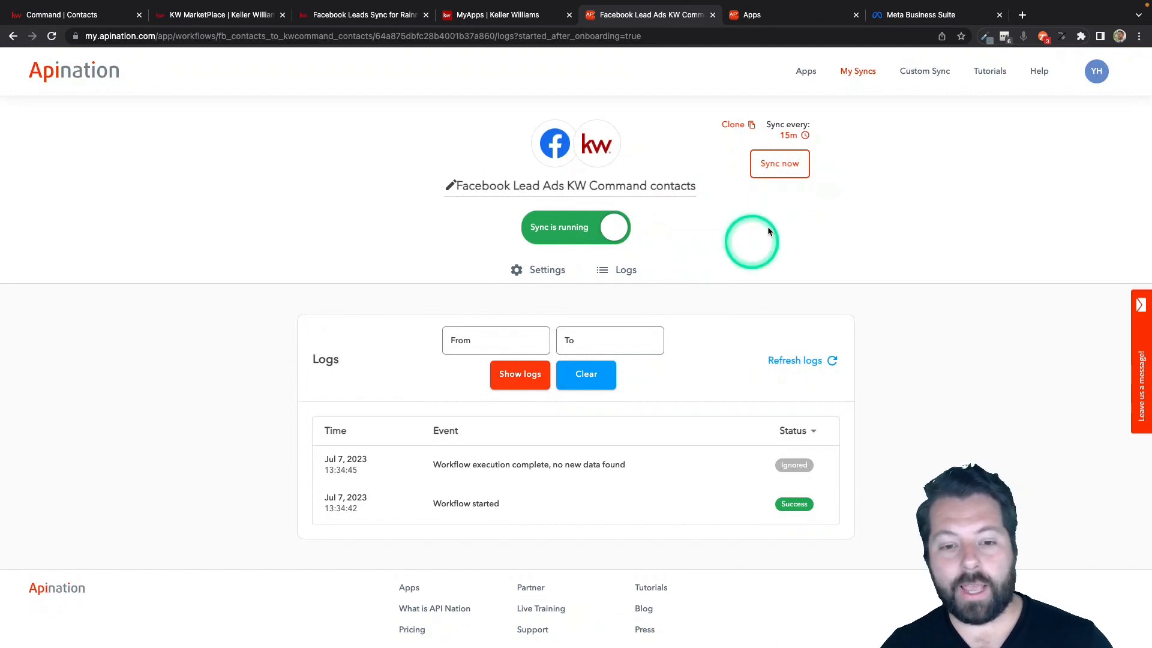
pyautogui.click(739, 125)
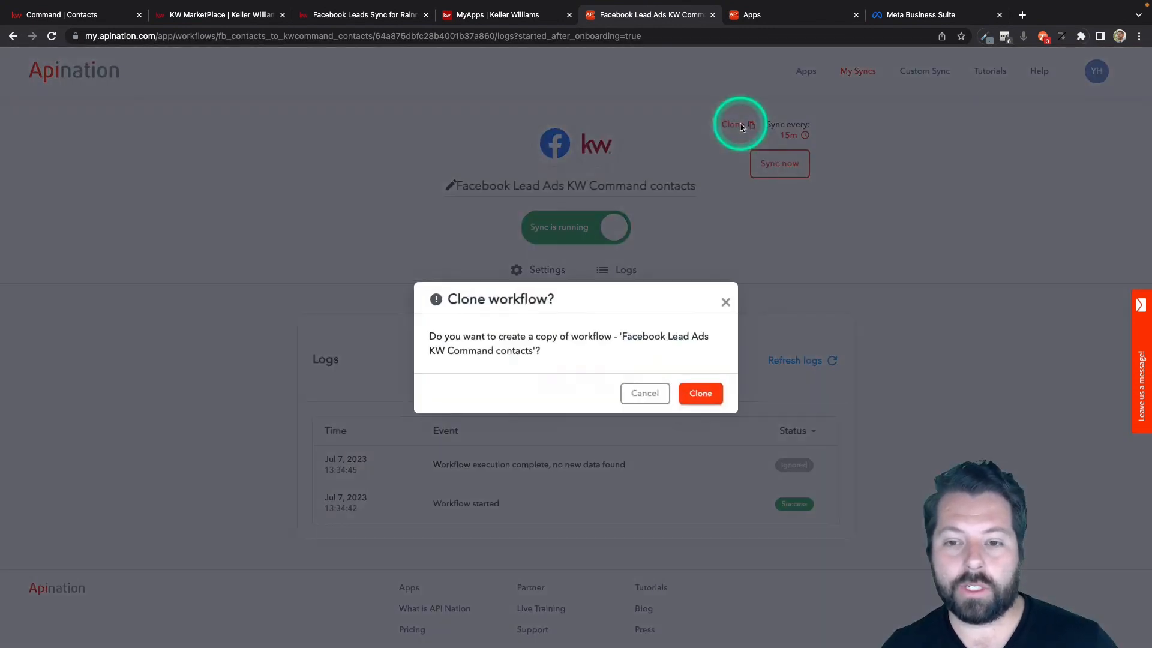
pyautogui.click(694, 390)
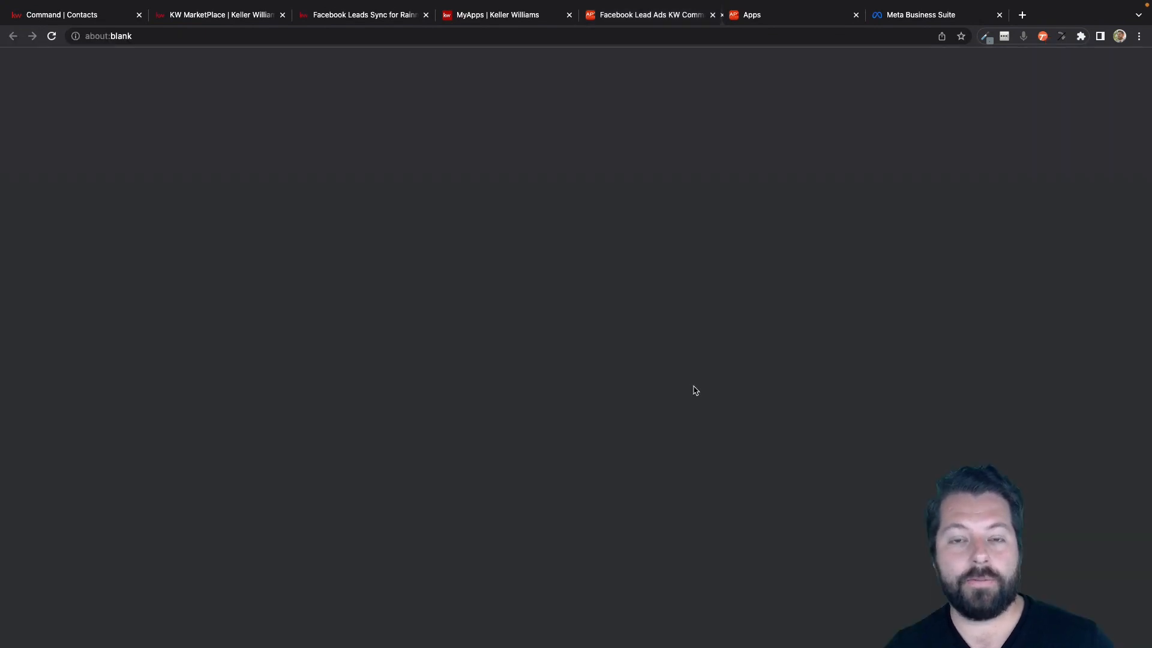
pyautogui.click(629, 194)
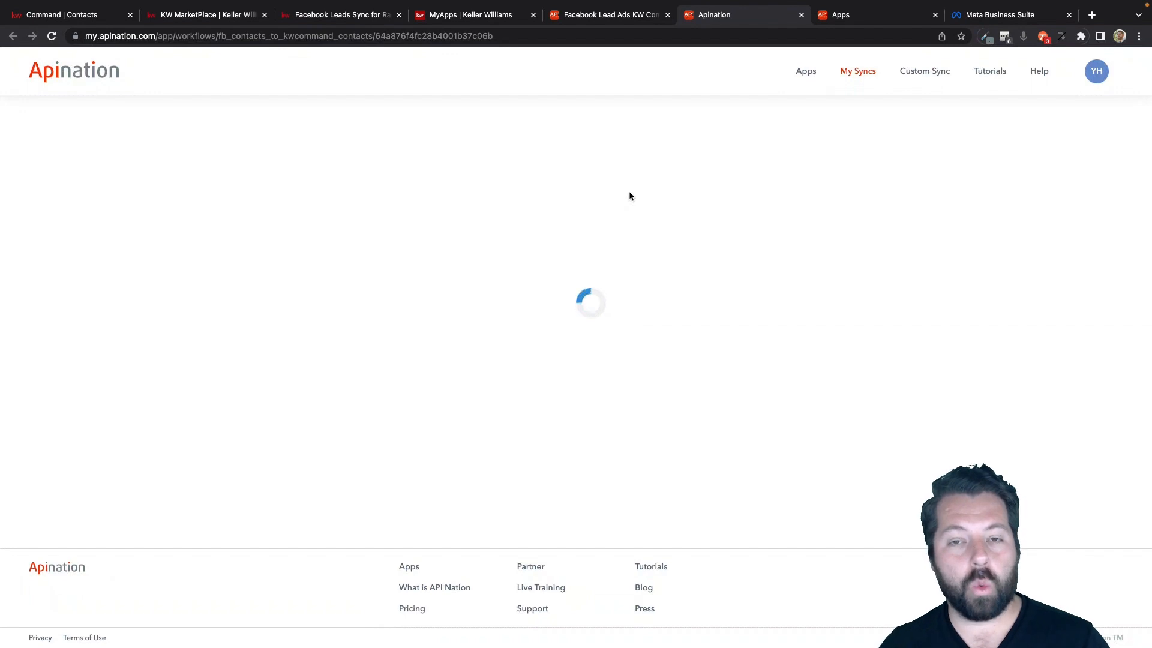
pyautogui.click(722, 403)
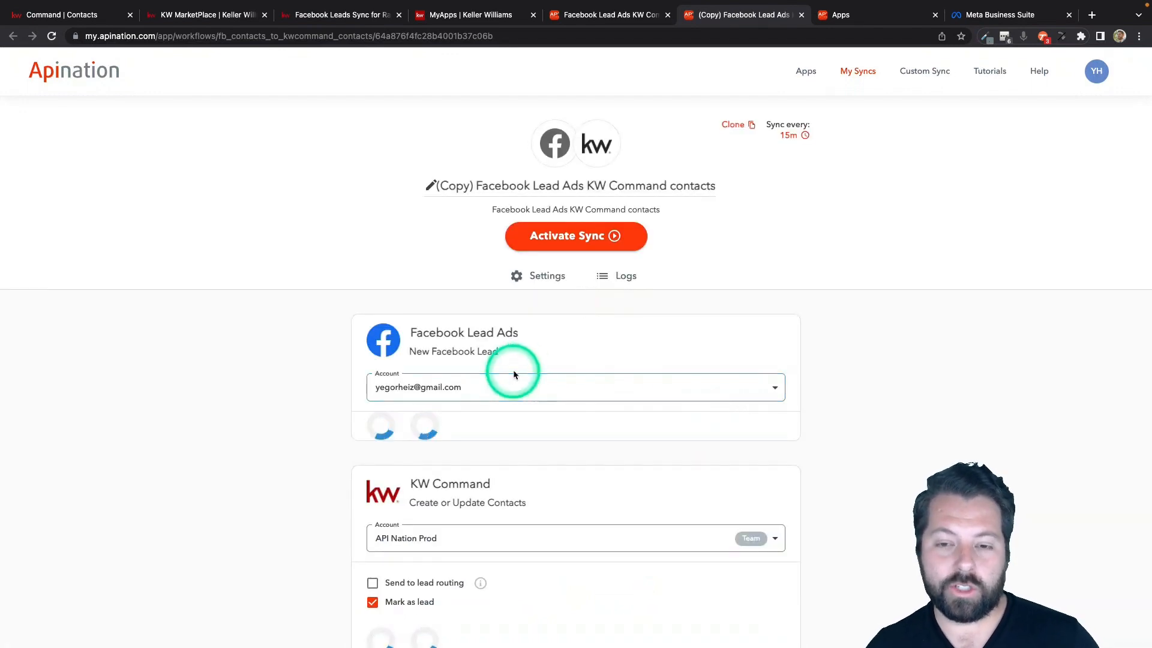
# Set the cloned sync's leadgen form to SECOND FORM.
pyautogui.scroll(-3, 500, 522)
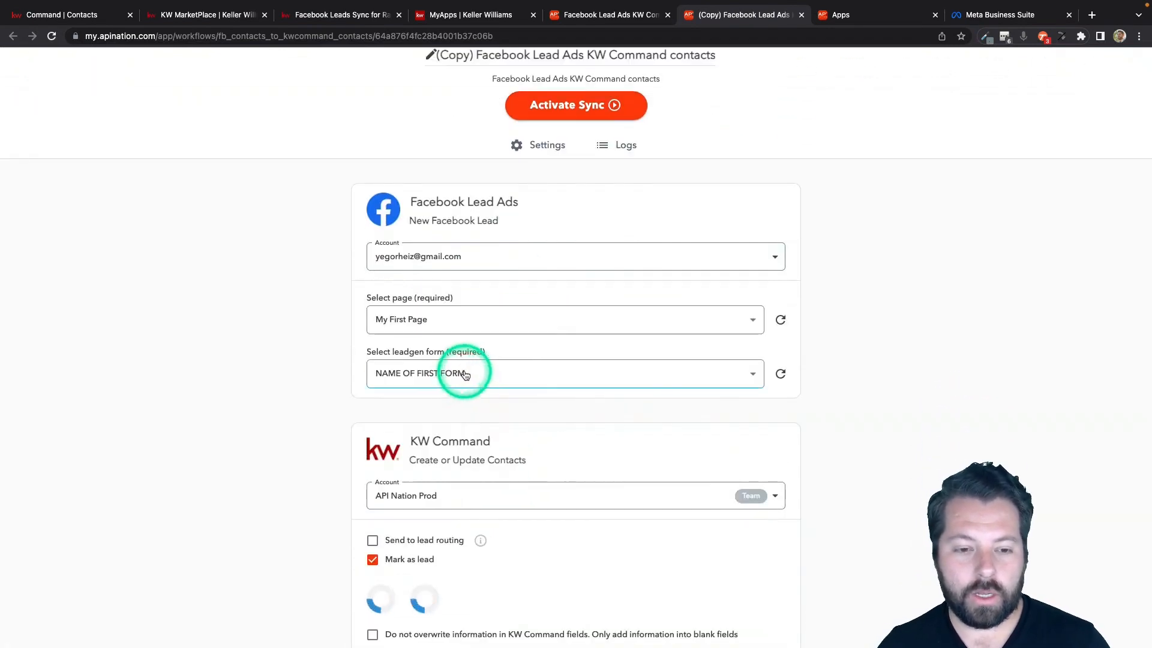
pyautogui.click(463, 372)
pyautogui.click(442, 353)
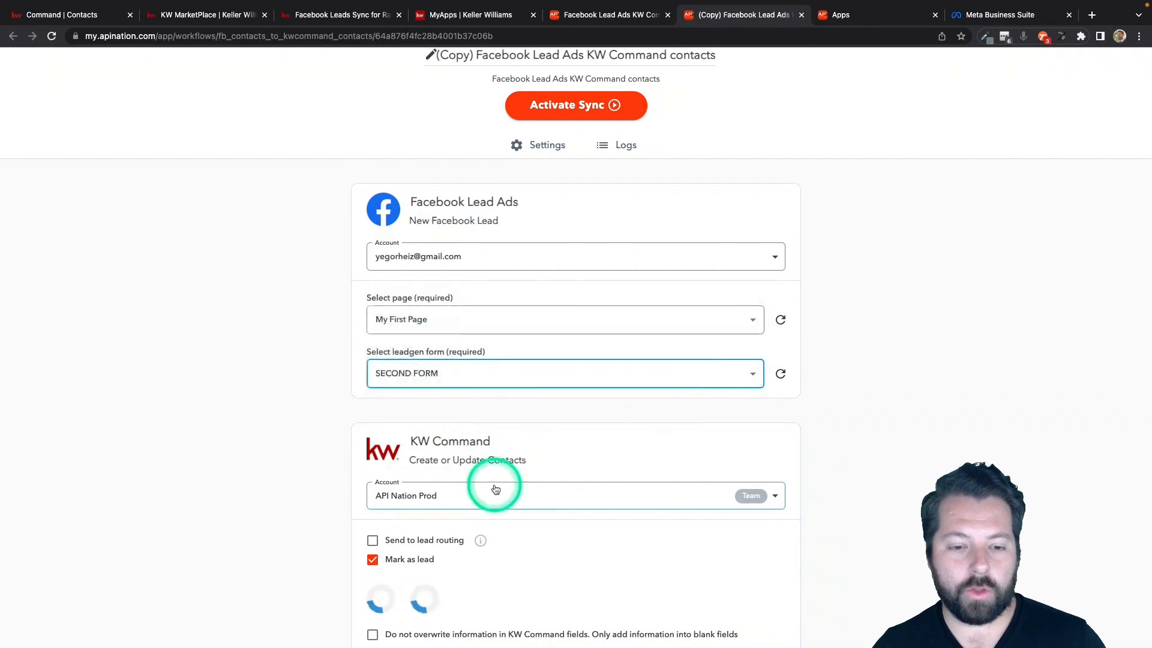
# Enable Send to lead routing for KW Command in the cloned sync instead of assigning a specific agent.
pyautogui.scroll(-3, 492, 483)
pyautogui.scroll(-3, 494, 484)
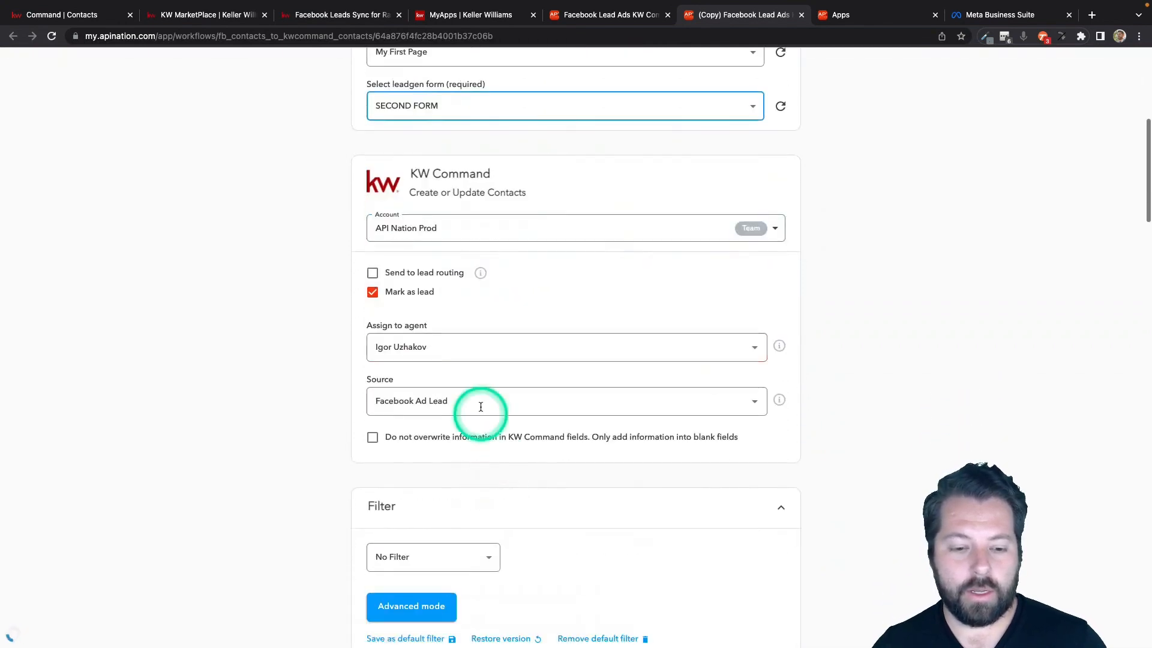
pyautogui.click(425, 345)
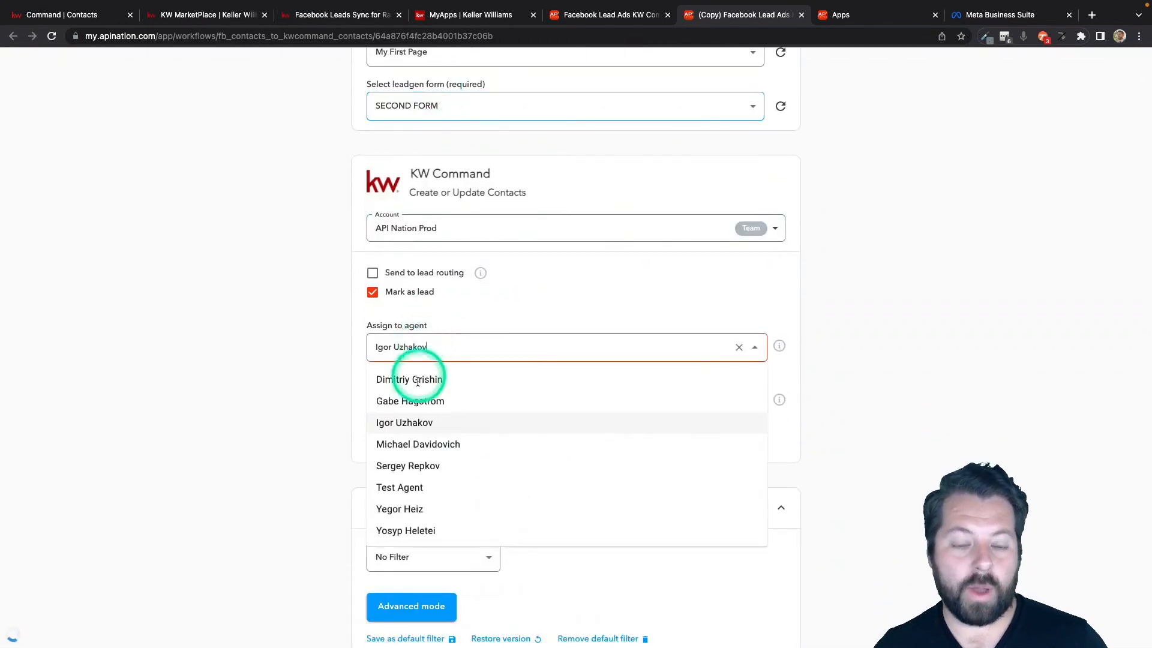
pyautogui.click(373, 273)
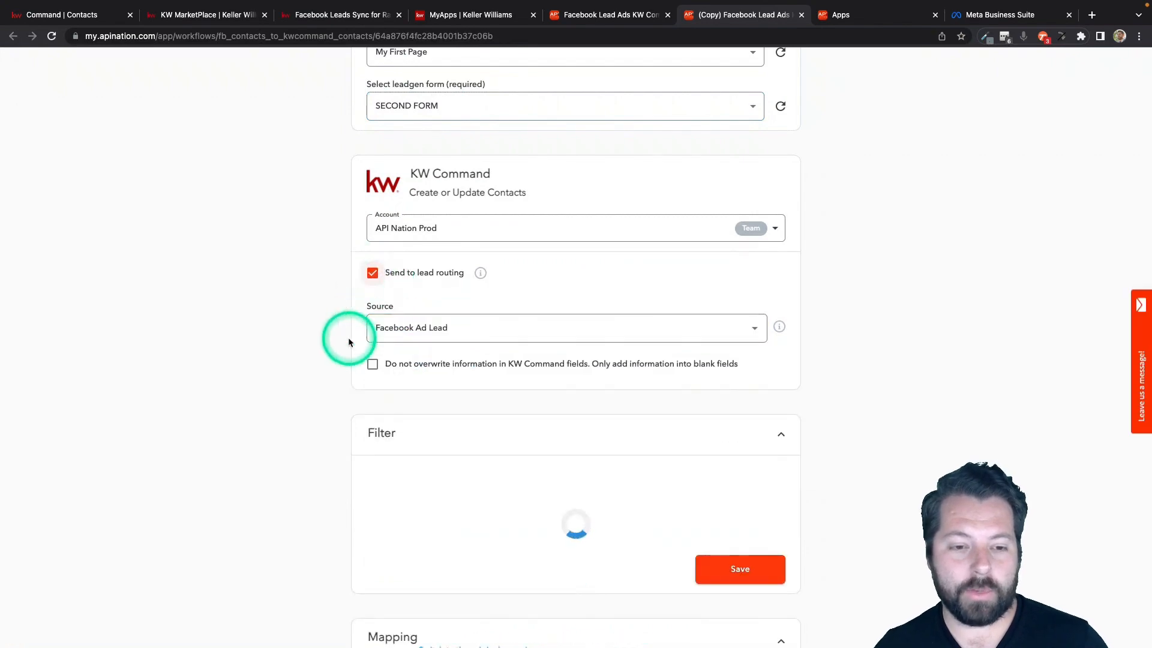
# Change the Tags mapping in the cloned sync to FBLead2nd.
pyautogui.scroll(-5, 348, 341)
pyautogui.scroll(-15, 348, 341)
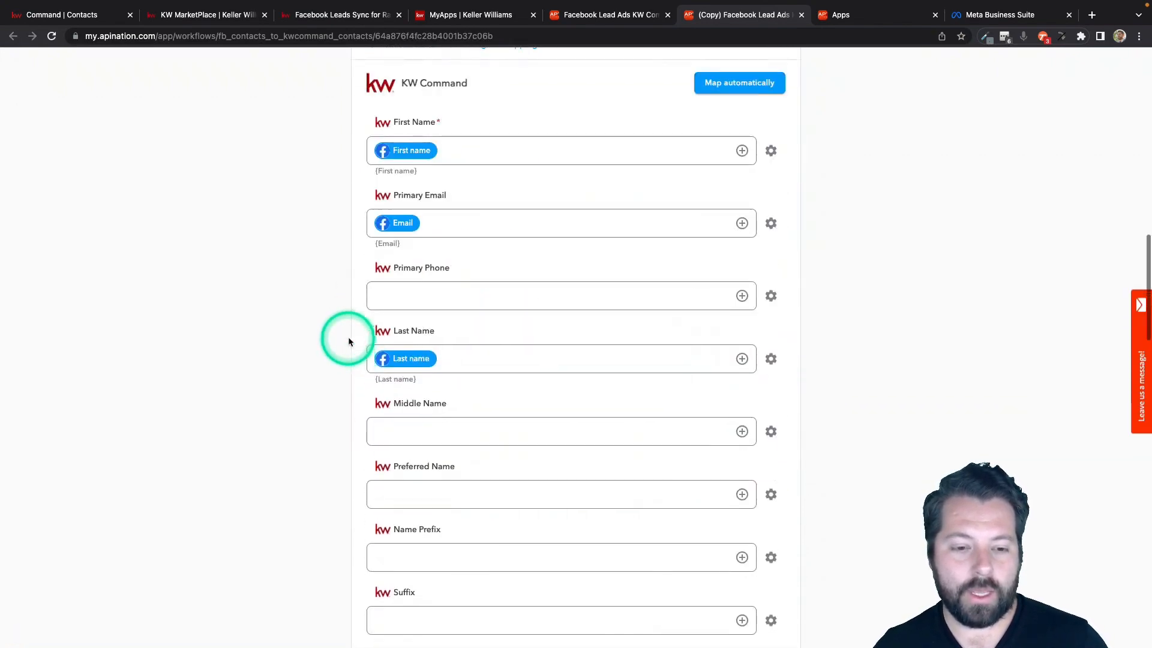
pyautogui.scroll(-4, 349, 341)
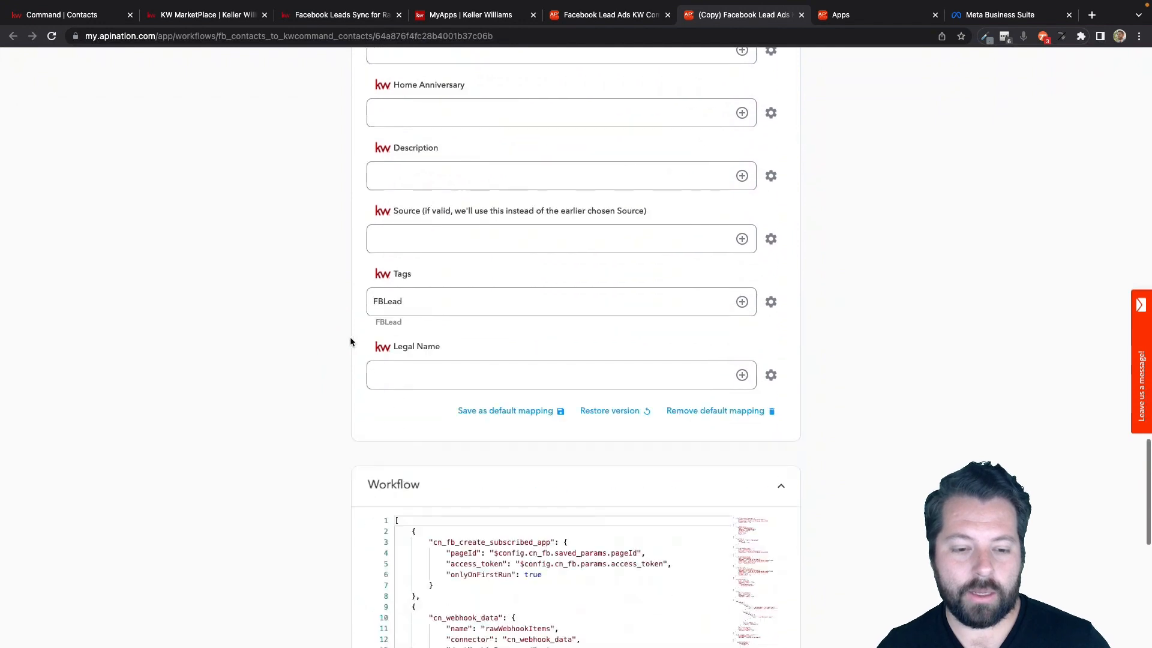
pyautogui.click(420, 309)
pyautogui.scroll(1, 425, 313)
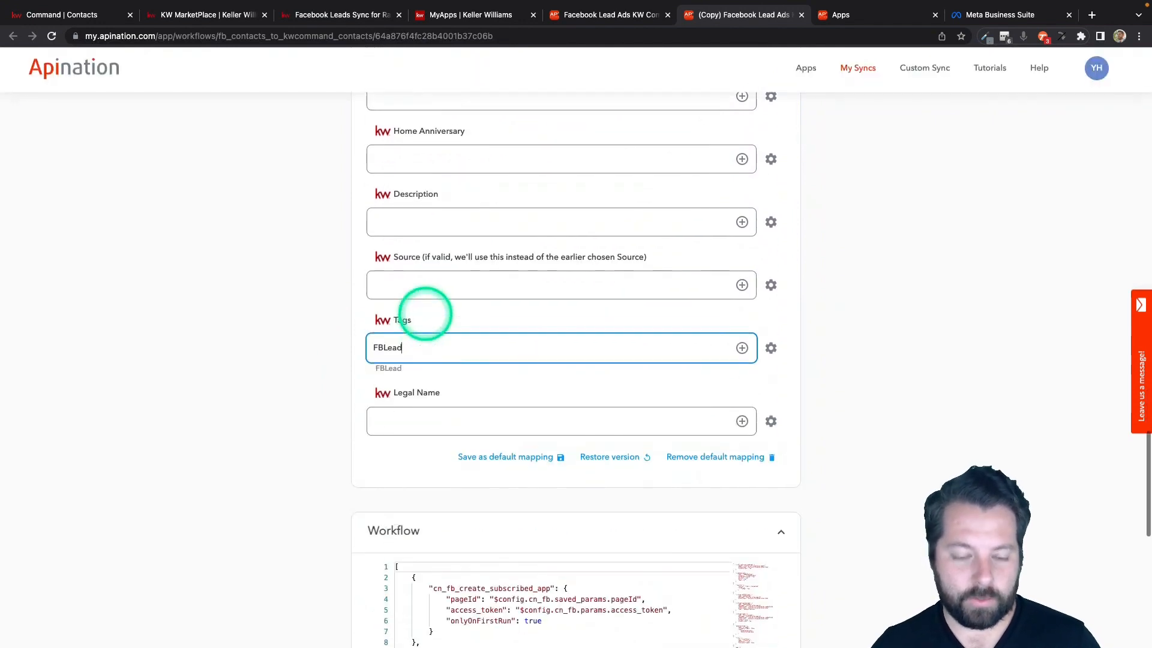
pyautogui.write('2nd')
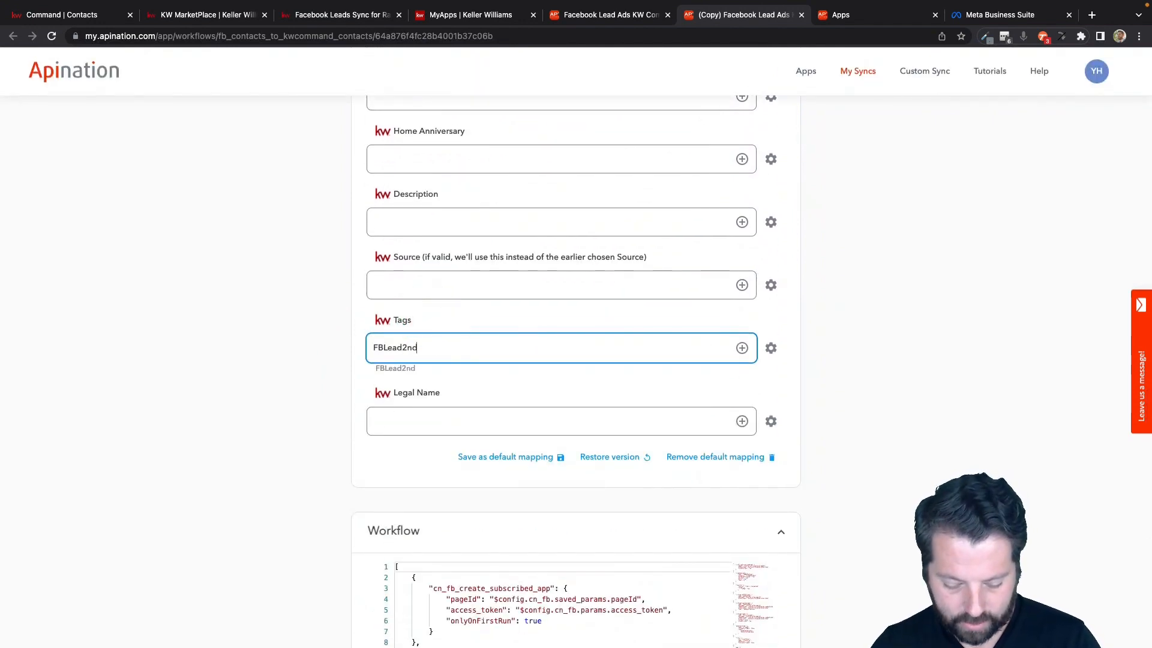
pyautogui.click(349, 342)
# Rename the cloned sync to 2nd Form - Facebook Lead Ads KW Command contacts.
pyautogui.scroll(20, 348, 341)
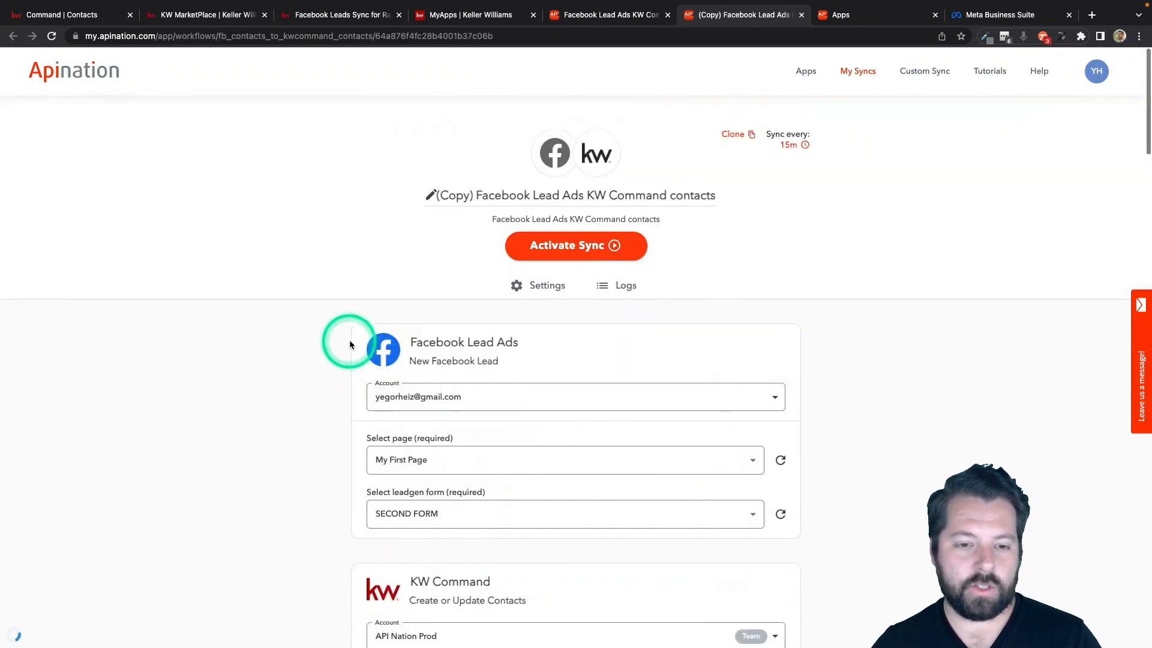
pyautogui.click(430, 186)
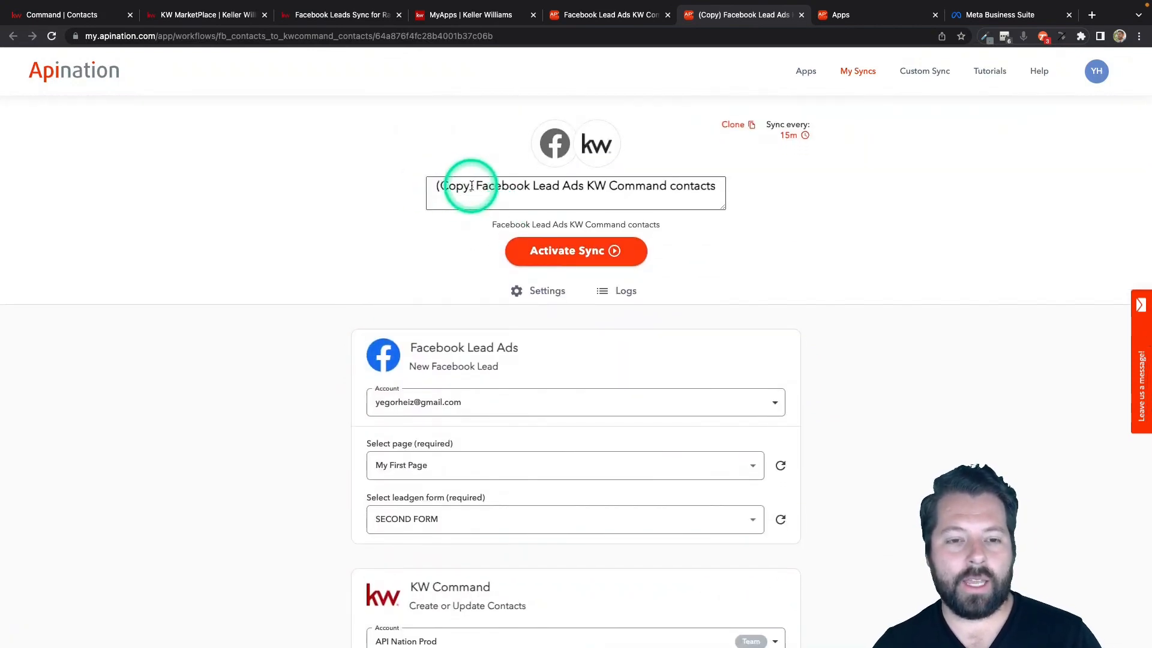
pyautogui.moveTo(406, 186); pyautogui.dragTo(475, 186)
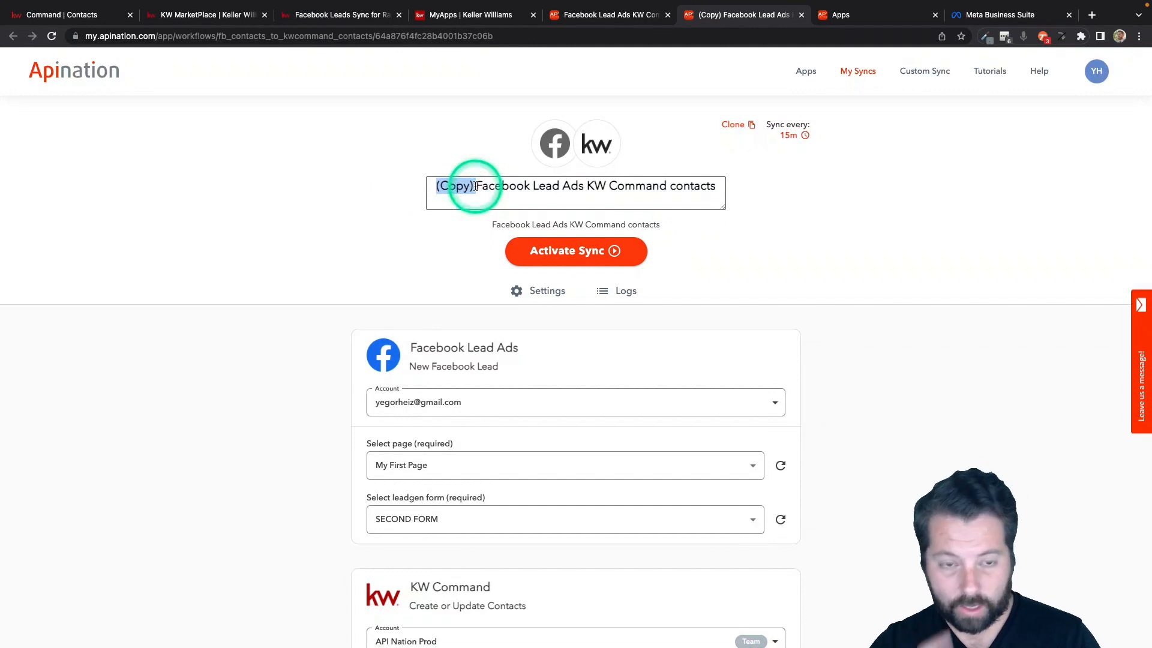
pyautogui.write('2nd Form -')
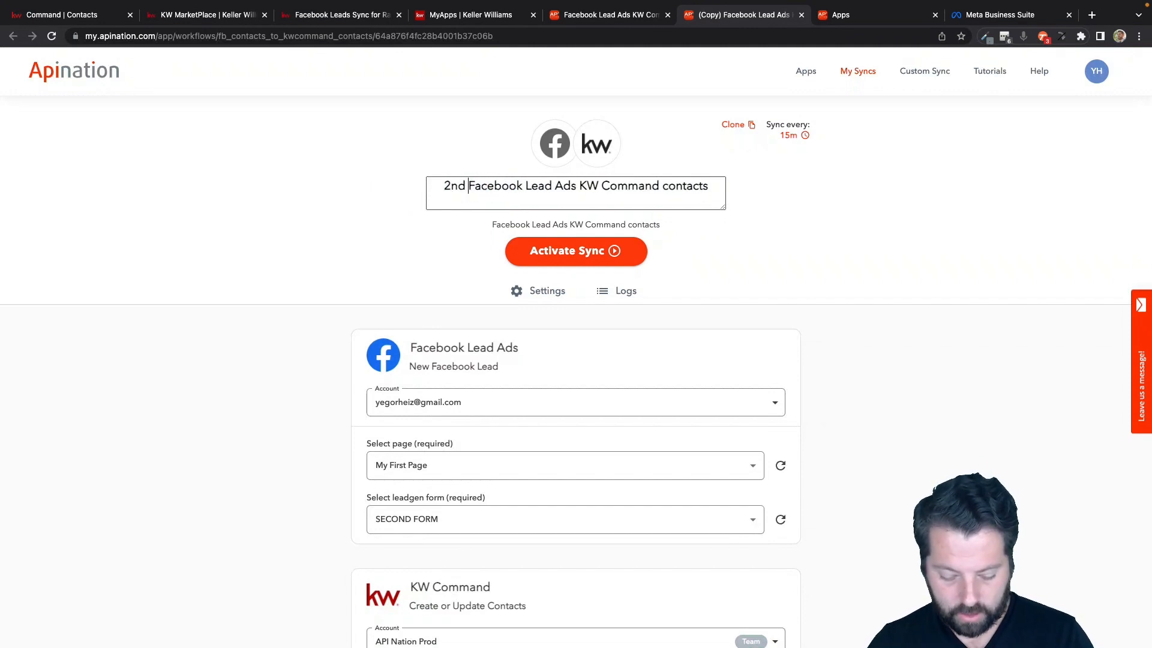
pyautogui.click(397, 224)
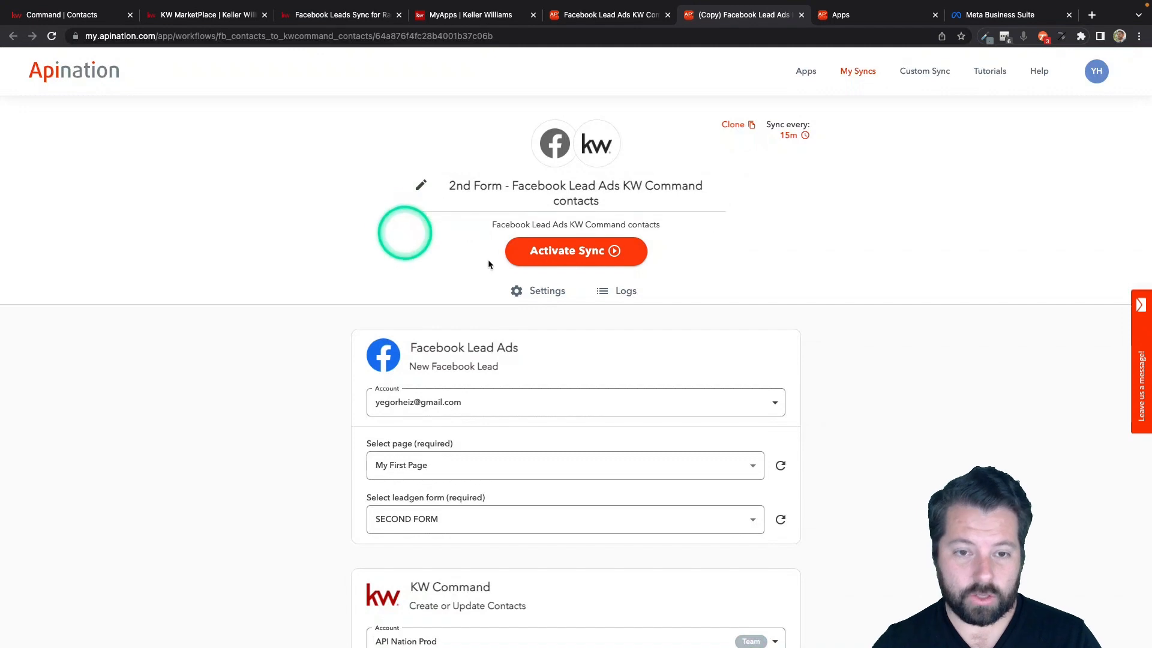
# Activate the cloned sync for the second form.
pyautogui.click(566, 249)
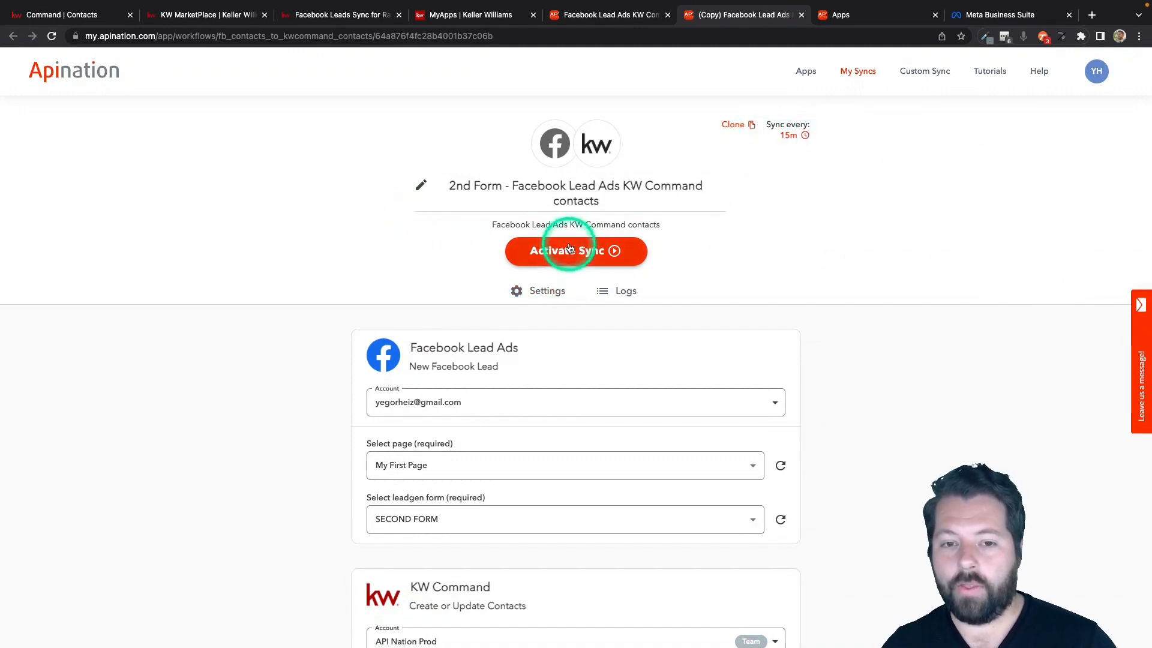
pyautogui.click(723, 373)
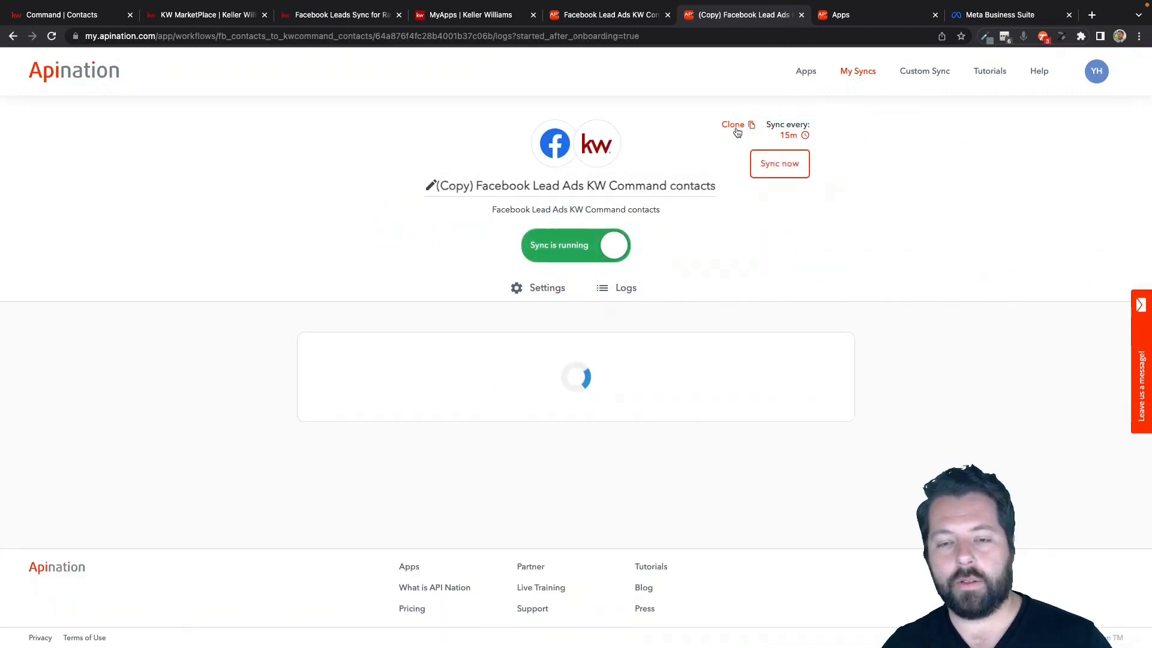
pyautogui.click(739, 127)
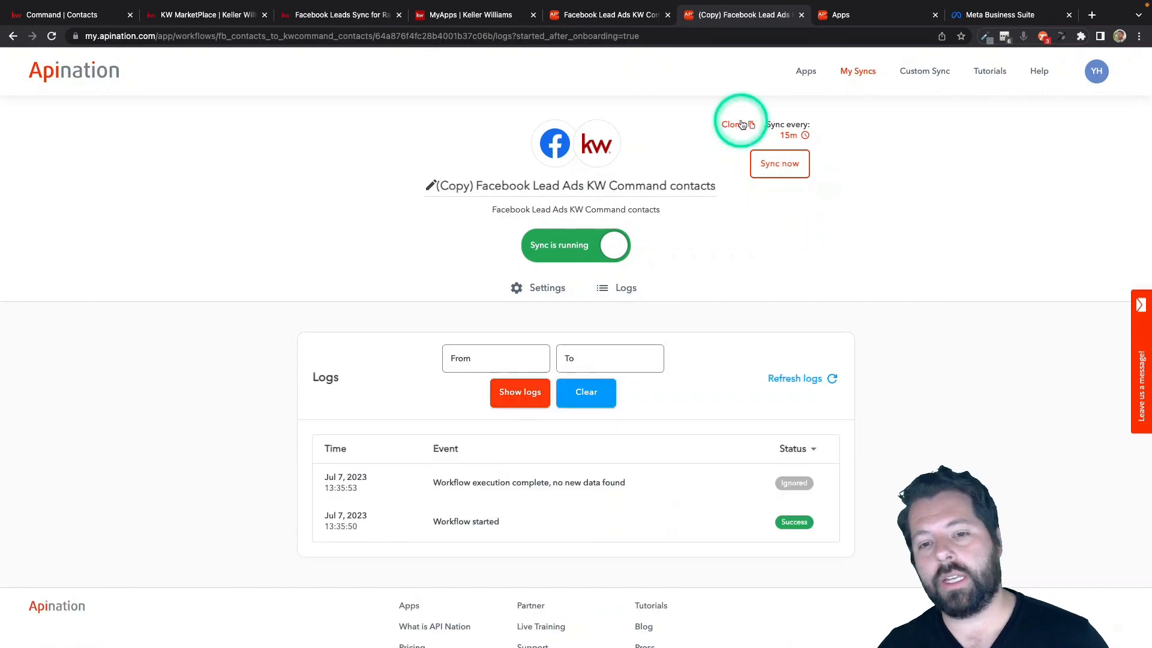